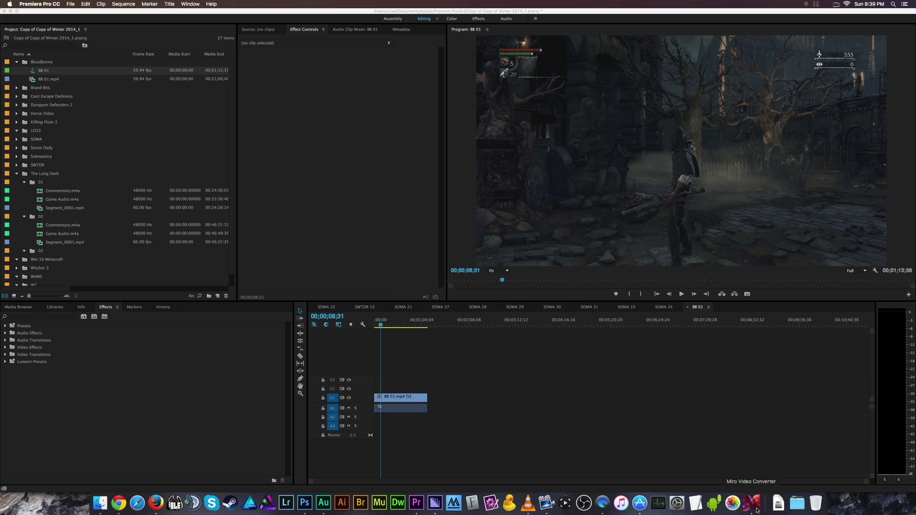
Step: Open Miro Video Converter, and view the Featured page of the App Store before closing the store
{"action": "left_click", "coordinate": [757, 509]}
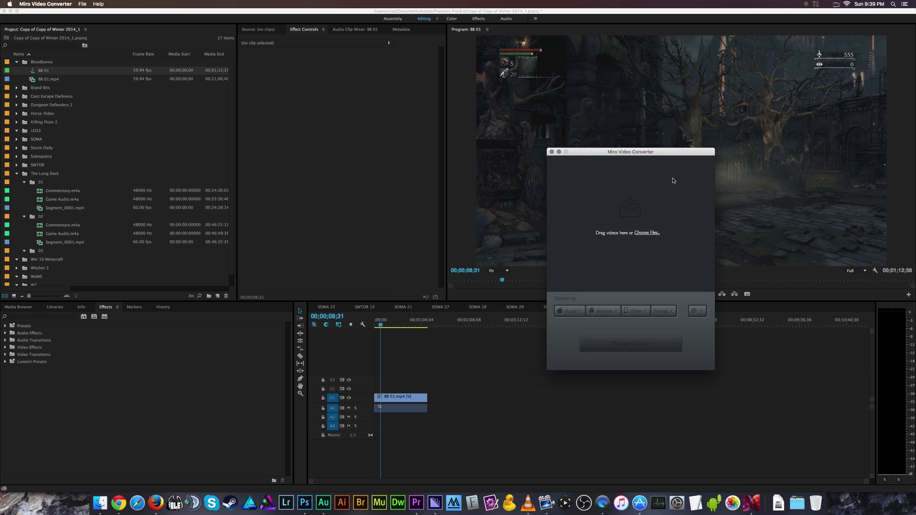
{"action": "mouse_move", "coordinate": [654, 157]}
{"action": "left_mouse_down"}
{"action": "mouse_move", "coordinate": [643, 205]}
{"action": "mouse_move", "coordinate": [656, 151]}
{"action": "left_mouse_up"}
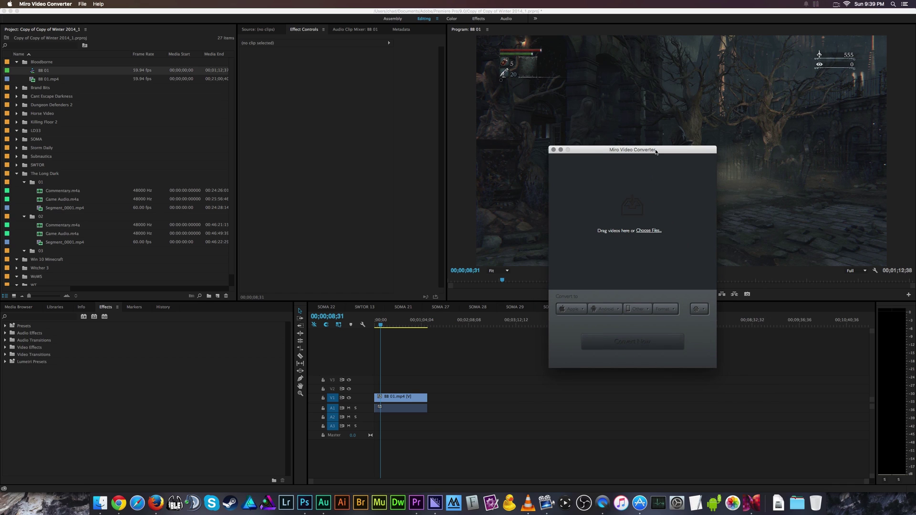
{"action": "left_click", "coordinate": [639, 504]}
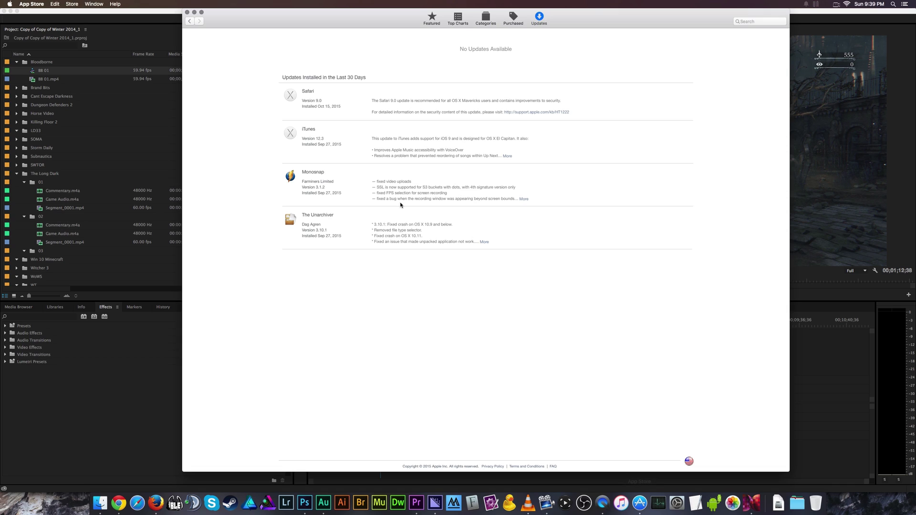
{"action": "left_click", "coordinate": [431, 18]}
{"action": "left_click_drag", "start_coordinate": [346, 19], "coordinate": [409, 28]}
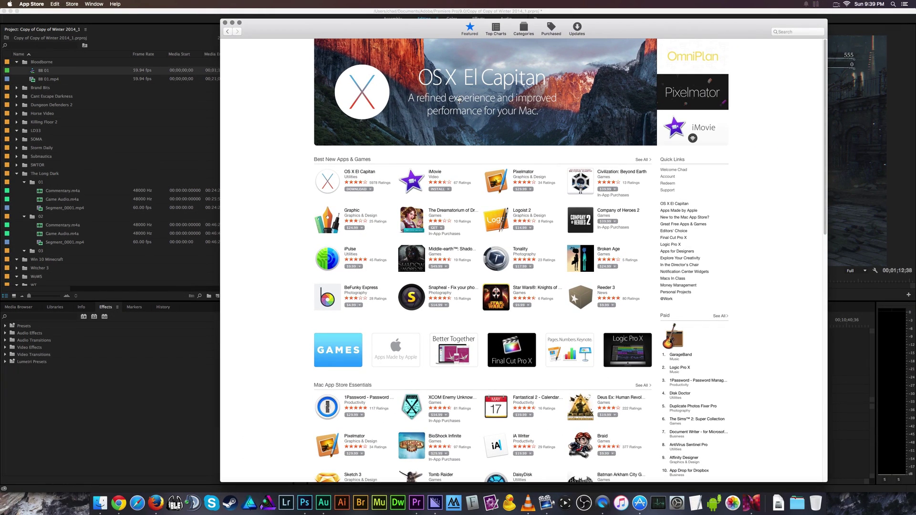
{"action": "left_click", "coordinate": [225, 23]}
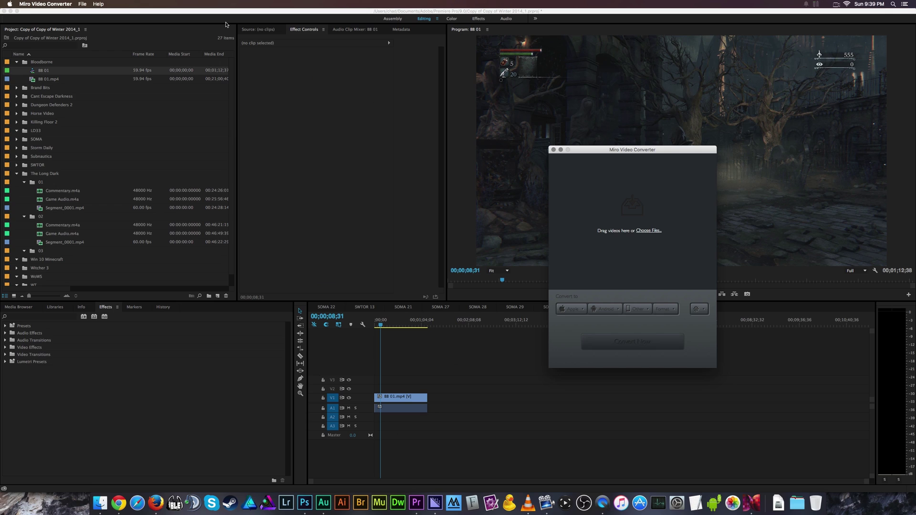
Step: View the fnord WebM plug-in download page in Chrome and return to Premiere Pro
{"action": "left_click", "coordinate": [262, 91]}
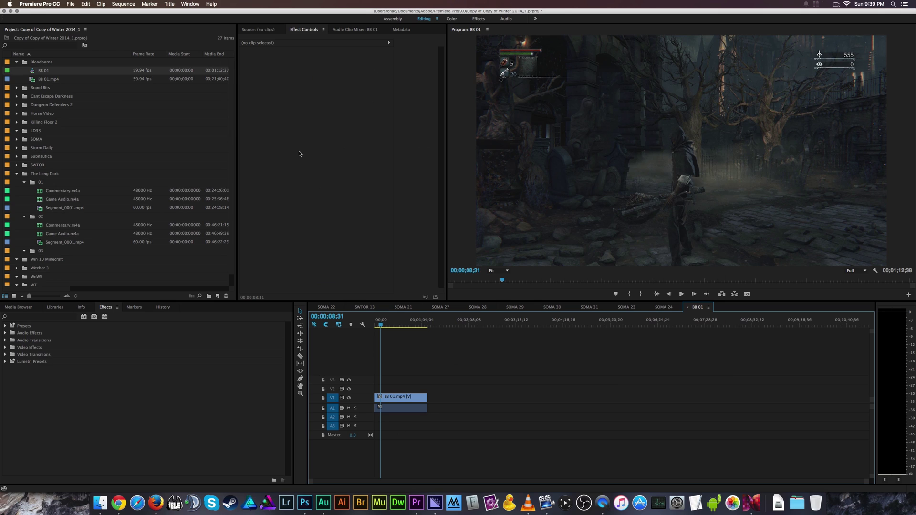
{"action": "left_click", "coordinate": [401, 277]}
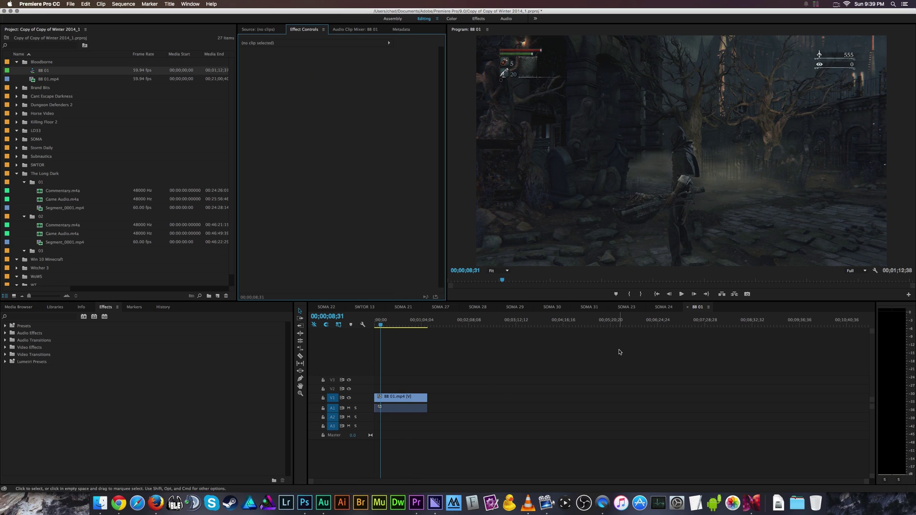
{"action": "left_click", "coordinate": [609, 363]}
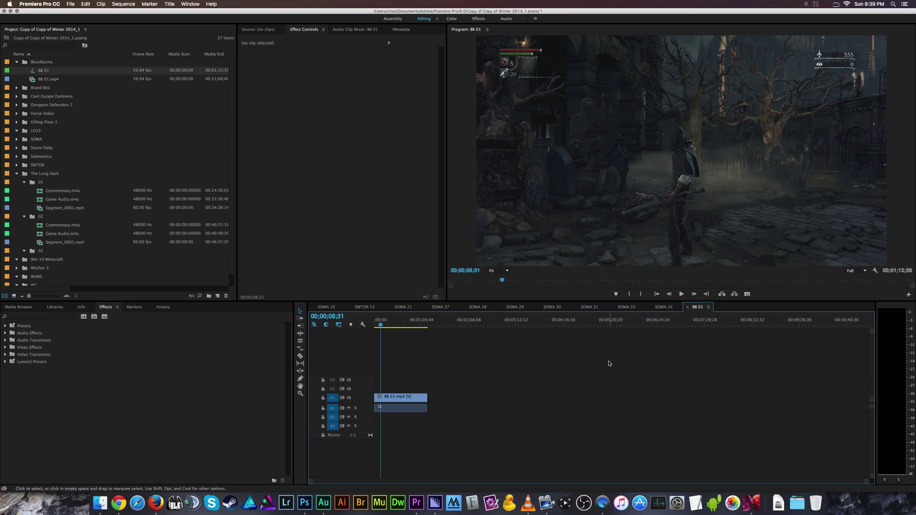
{"action": "left_click", "coordinate": [118, 504]}
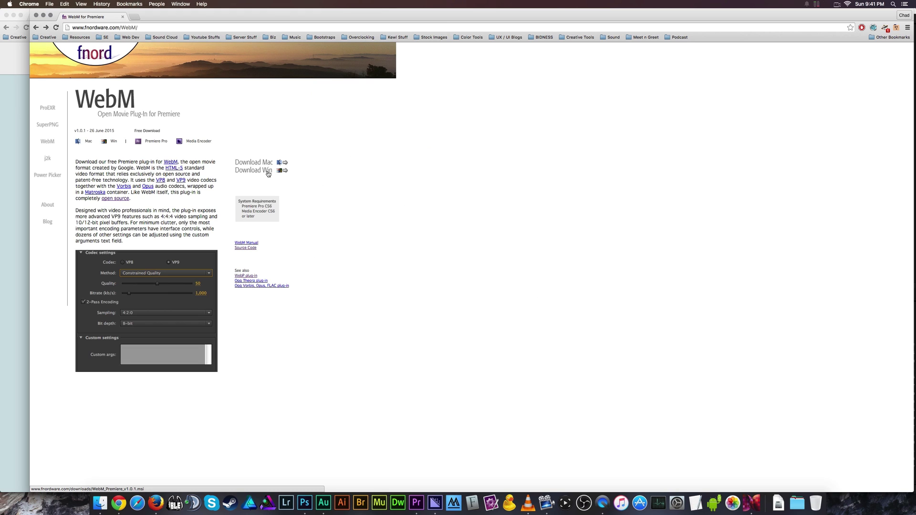
{"action": "left_click", "coordinate": [417, 502]}
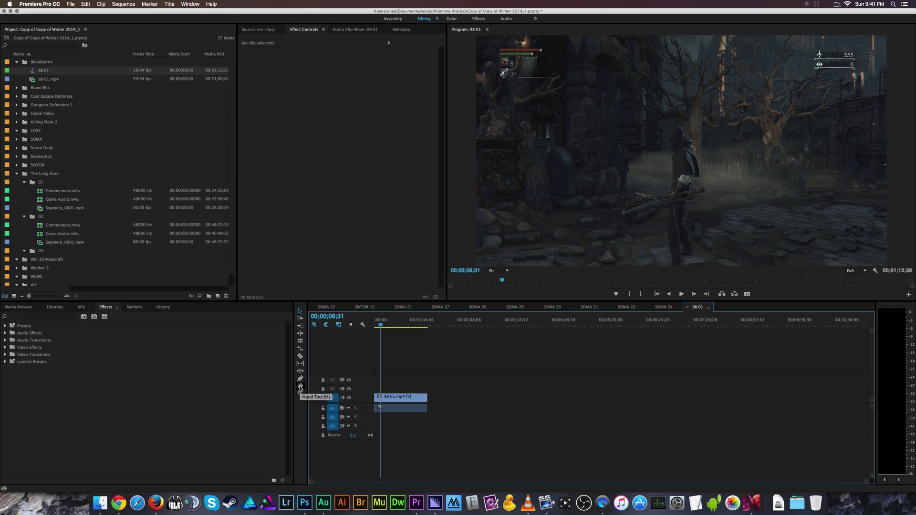
Step: Switch to Media Encoder to review the WebM and H.264 export jobs in the queue, and return to Premiere Pro
{"action": "left_click", "coordinate": [434, 503]}
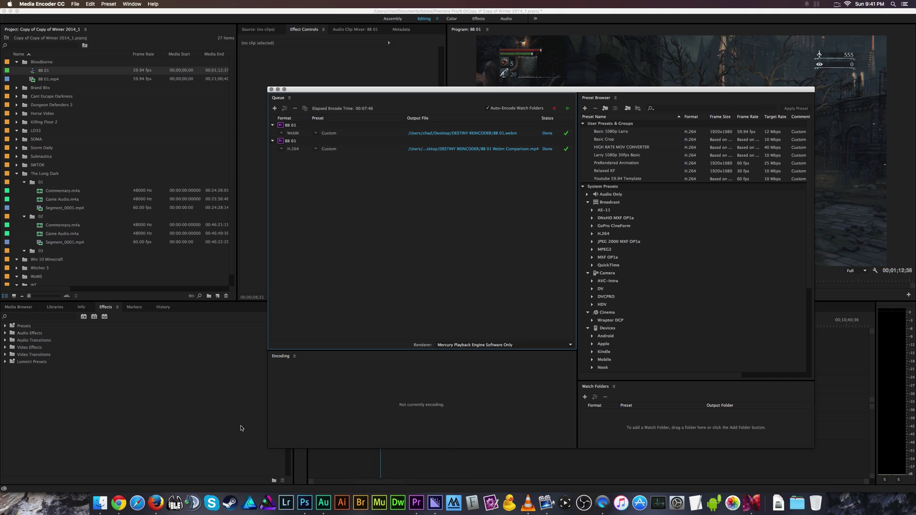
{"action": "left_click_drag", "start_coordinate": [414, 249], "coordinate": [384, 138]}
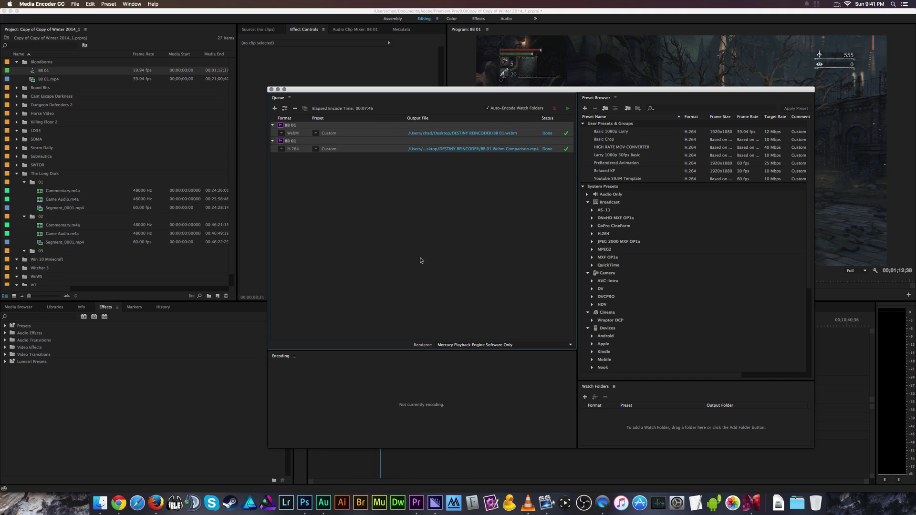
{"action": "left_click", "coordinate": [259, 257]}
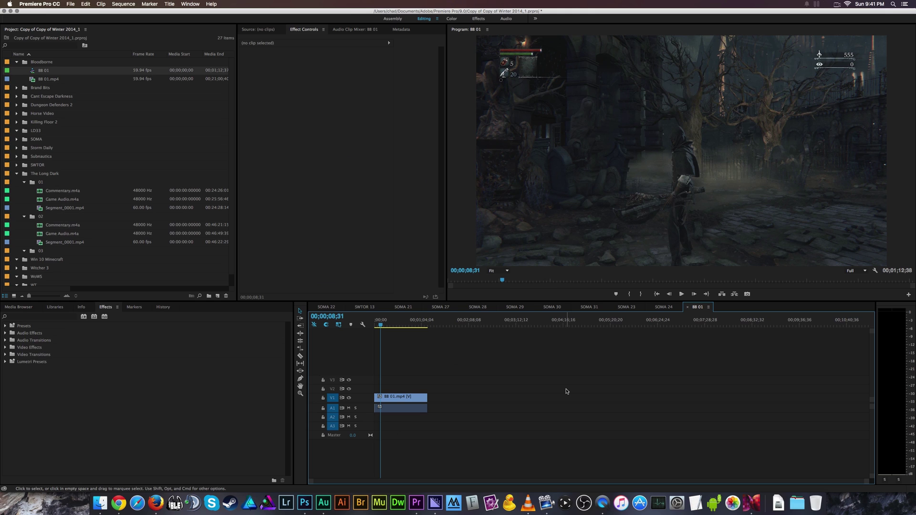
Step: Open the export settings for the current sequence and set the output format to WebM
{"action": "key", "text": "super+m"}
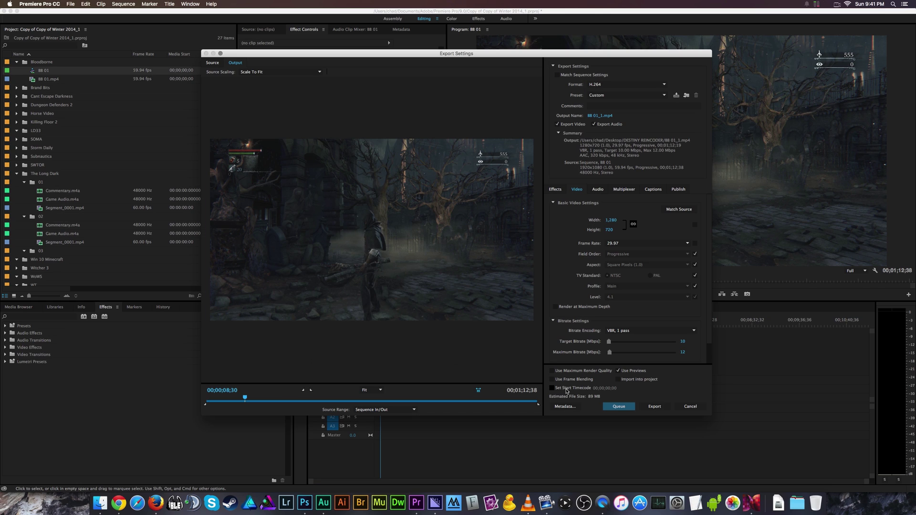
{"action": "left_click", "coordinate": [597, 86]}
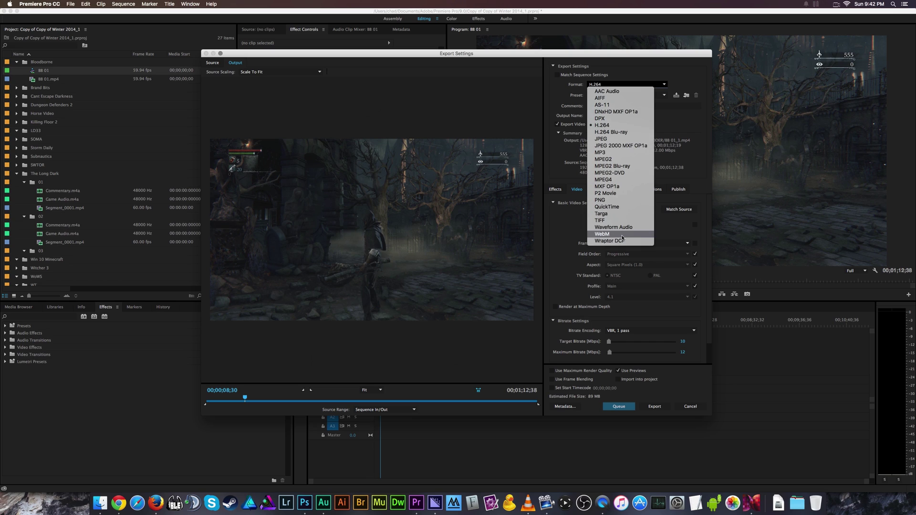
{"action": "left_click", "coordinate": [603, 234]}
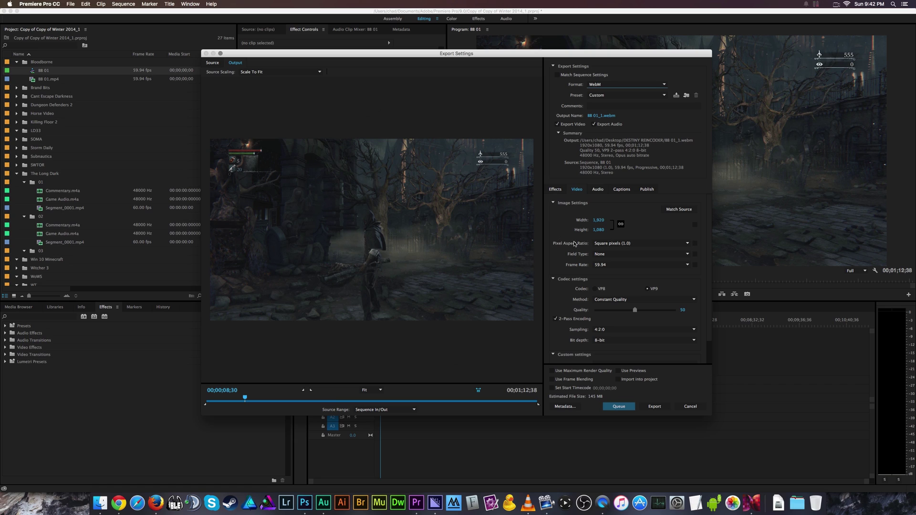
Step: Set the WebM codec to VP8 with quality 100, and collapse the custom and image settings sections
{"action": "scroll", "coordinate": [568, 214], "scroll_direction": "down", "scroll_amount": 2}
{"action": "scroll", "coordinate": [562, 239], "scroll_direction": "up", "scroll_amount": 2}
{"action": "scroll", "coordinate": [565, 293], "scroll_direction": "down", "scroll_amount": 2}
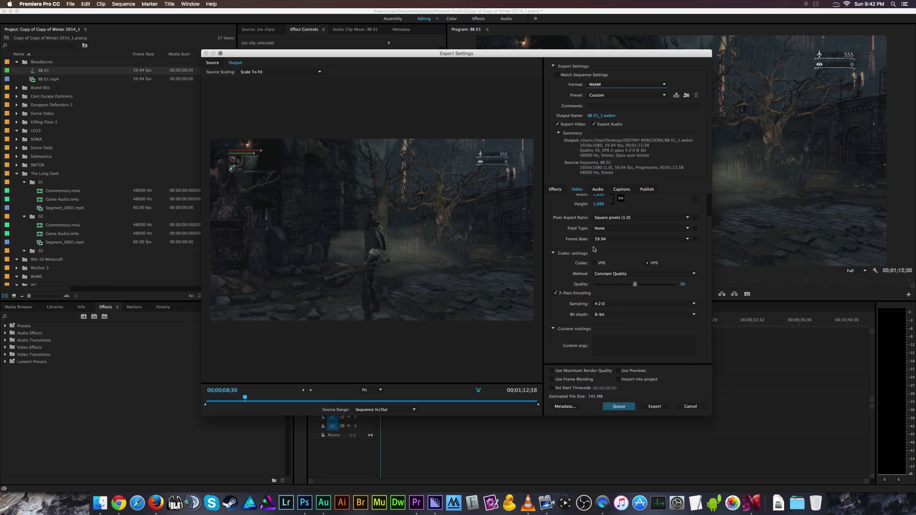
{"action": "left_click", "coordinate": [596, 263]}
{"action": "left_click_drag", "start_coordinate": [635, 284], "coordinate": [700, 291]}
{"action": "left_click", "coordinate": [554, 329]}
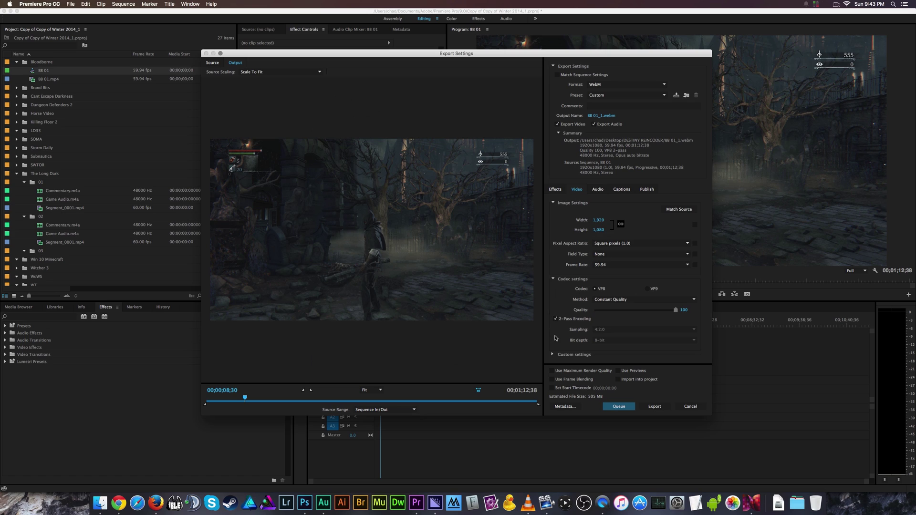
{"action": "left_click", "coordinate": [553, 204]}
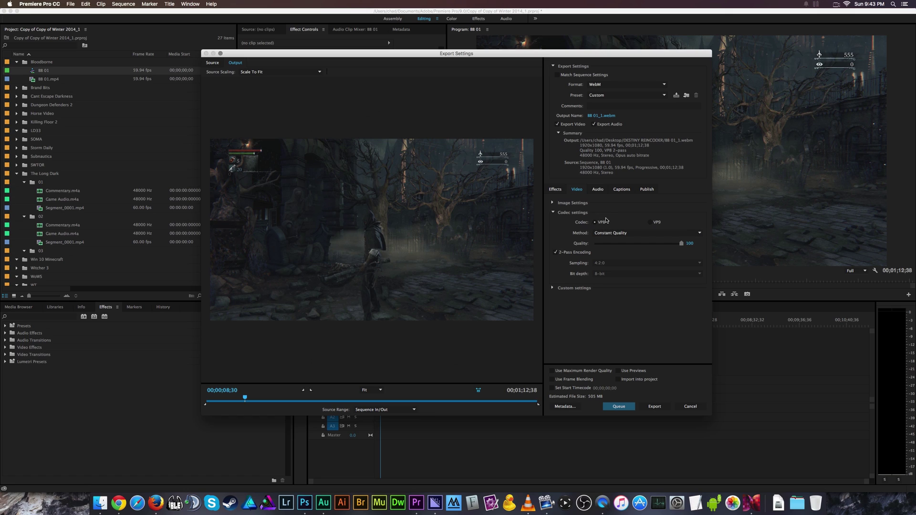
Step: Try the Constrained Quality, Constant Bitrate and Variable Bitrate encoding methods, returning to Constrained Quality
{"action": "left_click", "coordinate": [651, 223]}
{"action": "left_click", "coordinate": [601, 233]}
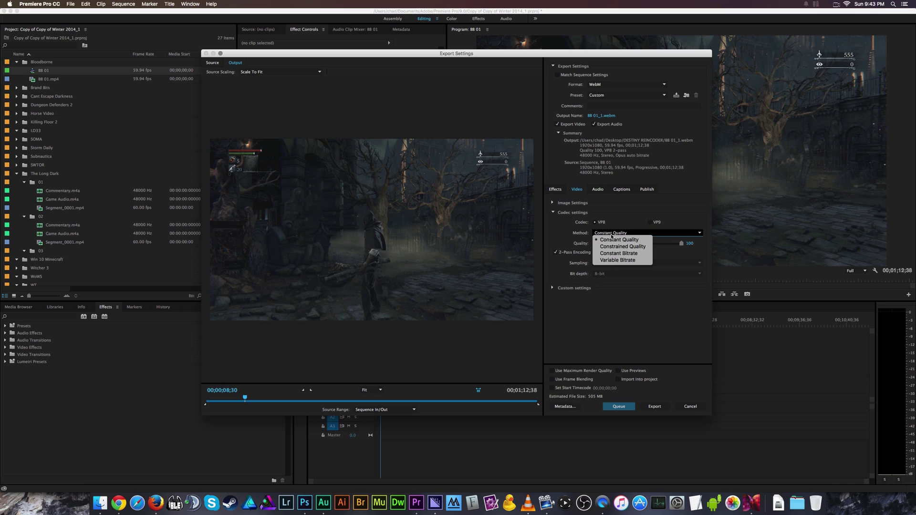
{"action": "left_click", "coordinate": [588, 235]}
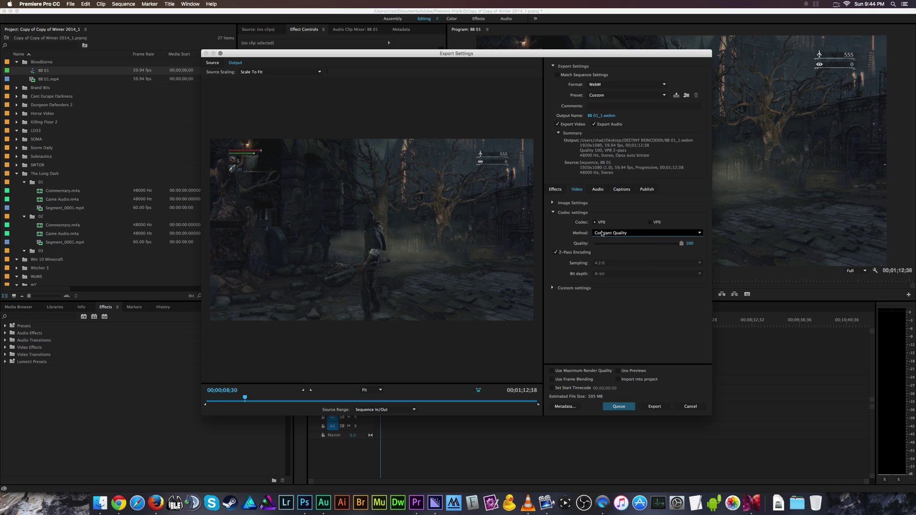
{"action": "left_click", "coordinate": [628, 234]}
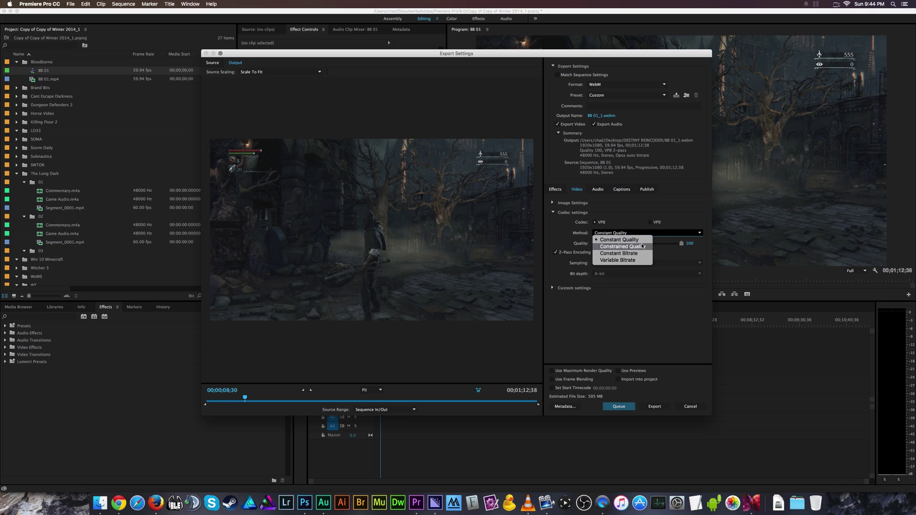
{"action": "left_click", "coordinate": [643, 246]}
{"action": "left_click", "coordinate": [642, 233]}
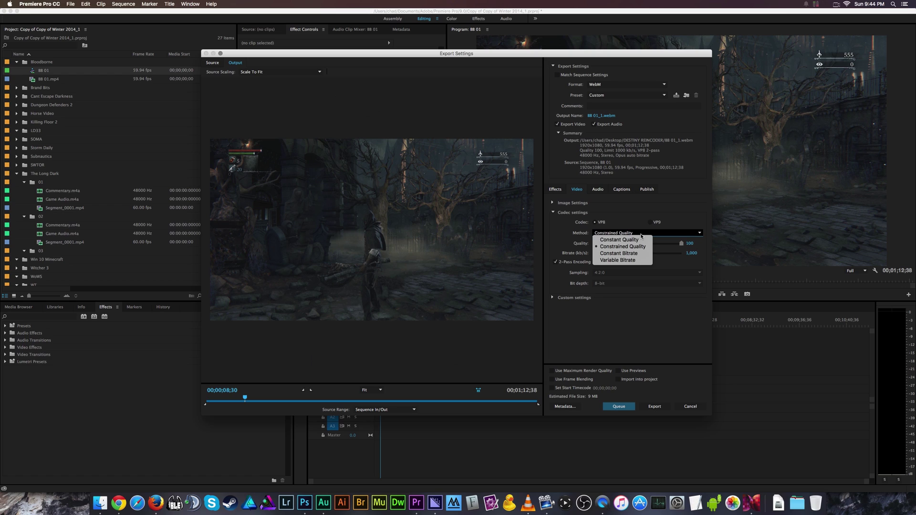
{"action": "left_click", "coordinate": [638, 256]}
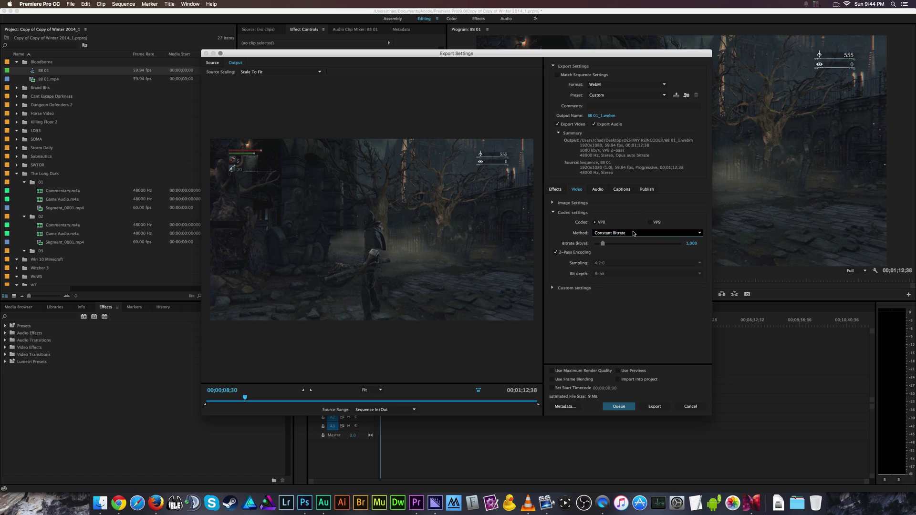
{"action": "left_click", "coordinate": [638, 233]}
{"action": "left_click", "coordinate": [620, 260]}
{"action": "left_click", "coordinate": [626, 233]}
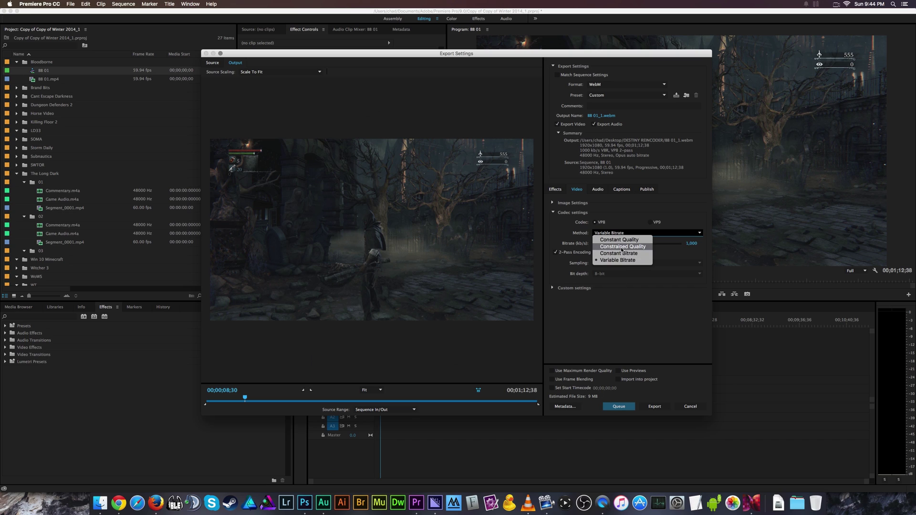
{"action": "left_click", "coordinate": [602, 246]}
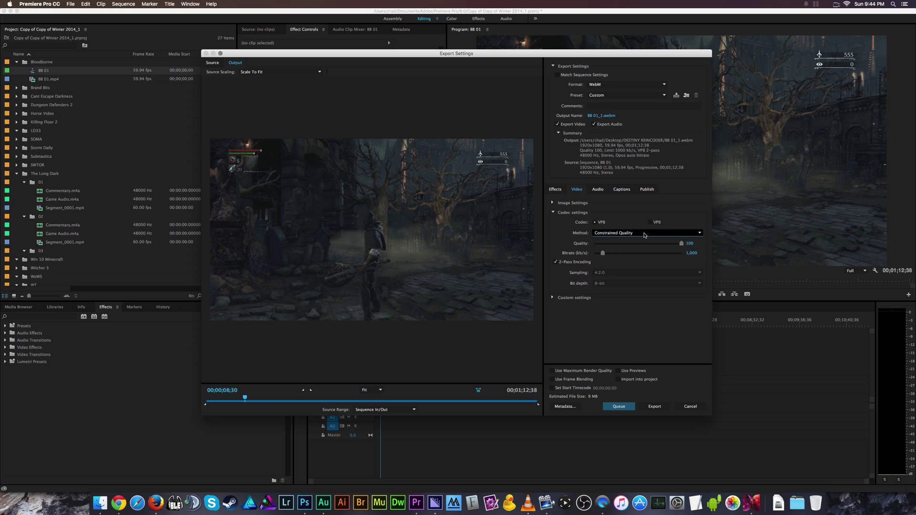
Step: Try a bitrate of 1,004 kb/s with Constrained Quality, and 1,057 kb/s with the Constant Bitrate method
{"action": "mouse_move", "coordinate": [601, 256]}
{"action": "left_mouse_down"}
{"action": "mouse_move", "coordinate": [618, 255]}
{"action": "mouse_move", "coordinate": [602, 255]}
{"action": "left_mouse_up"}
{"action": "left_click", "coordinate": [603, 234]}
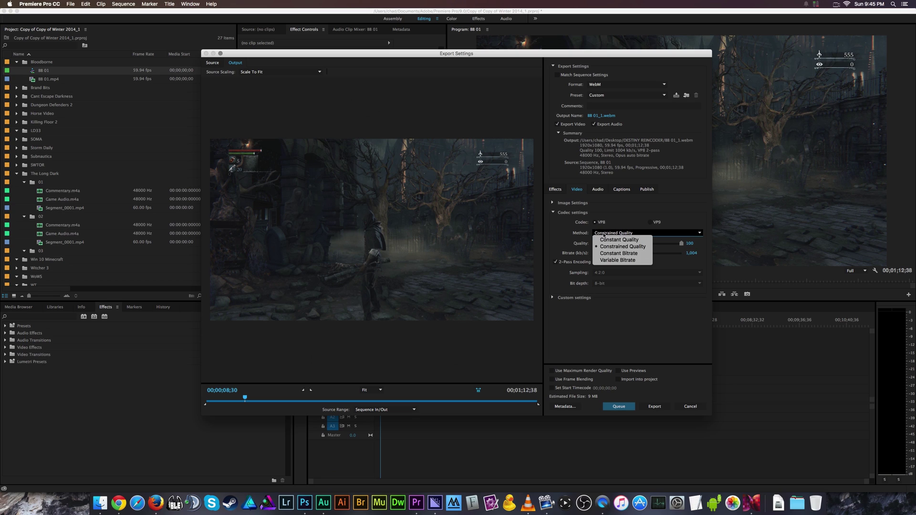
{"action": "left_click", "coordinate": [602, 254]}
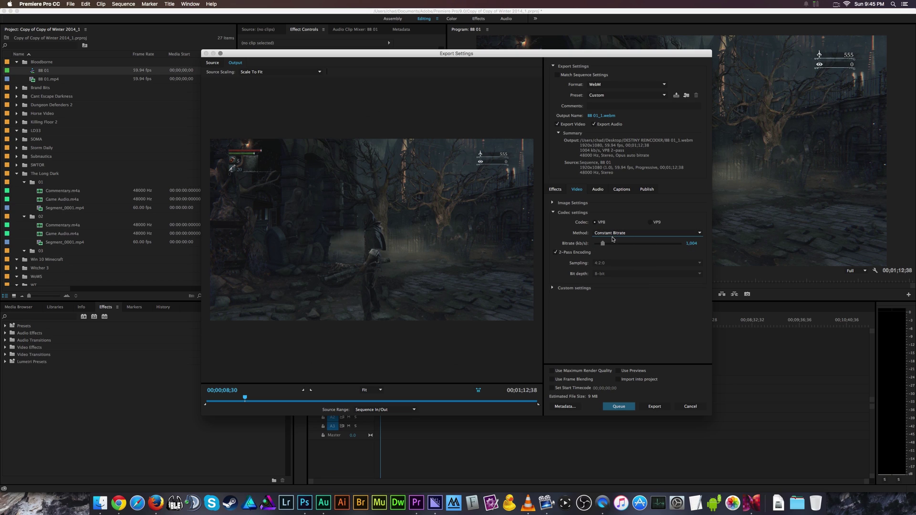
{"action": "left_click_drag", "start_coordinate": [603, 245], "coordinate": [605, 245]}
Step: Set the encoding method to Variable Bitrate at 1,000 kb/s with 2-Pass Encoding enabled
{"action": "left_click", "coordinate": [615, 233]}
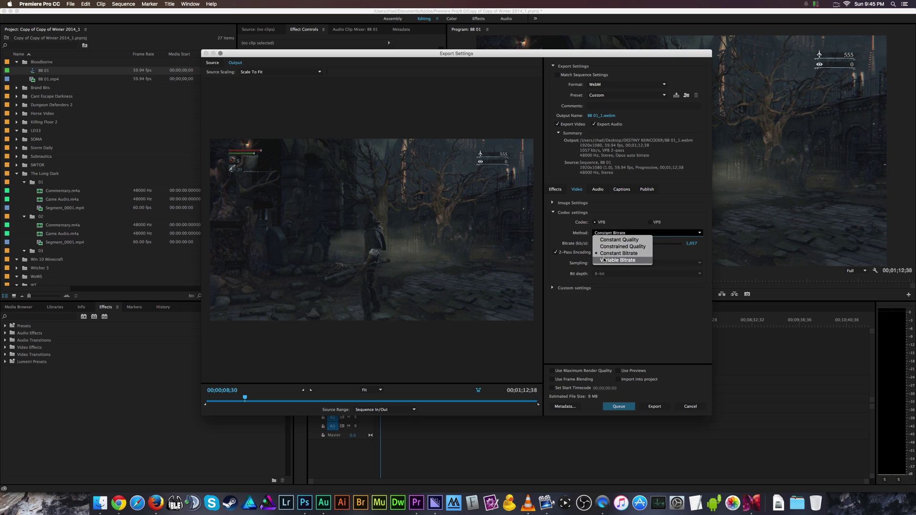
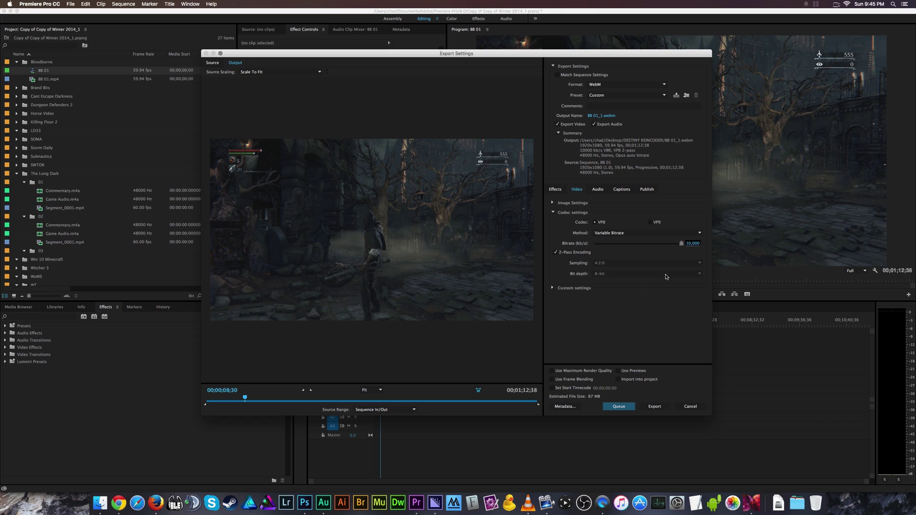
{"action": "left_click", "coordinate": [692, 244]}
{"action": "type", "text": "1"}
{"action": "key", "text": "Return"}
{"action": "left_click", "coordinate": [572, 254]}
{"action": "left_click", "coordinate": [571, 254]}
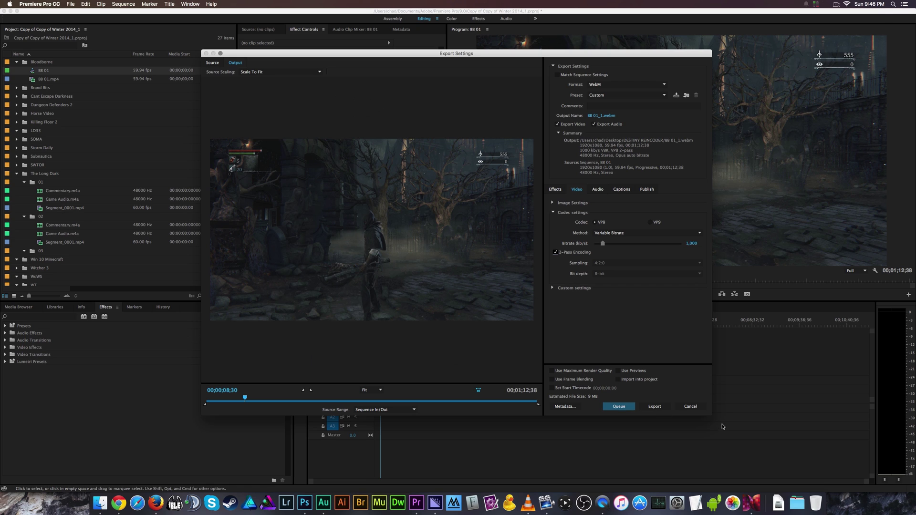
Step: Enlarge the export settings window, shrink it to a compact size, and toggle 2-Pass Encoding off and back on
{"action": "left_click_drag", "start_coordinate": [711, 415], "coordinate": [883, 476]}
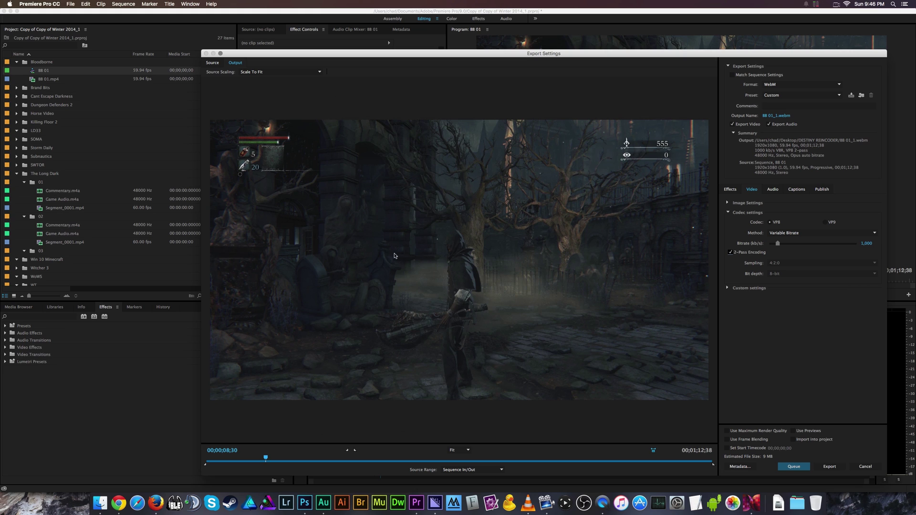
{"action": "left_click_drag", "start_coordinate": [885, 476], "coordinate": [752, 366]}
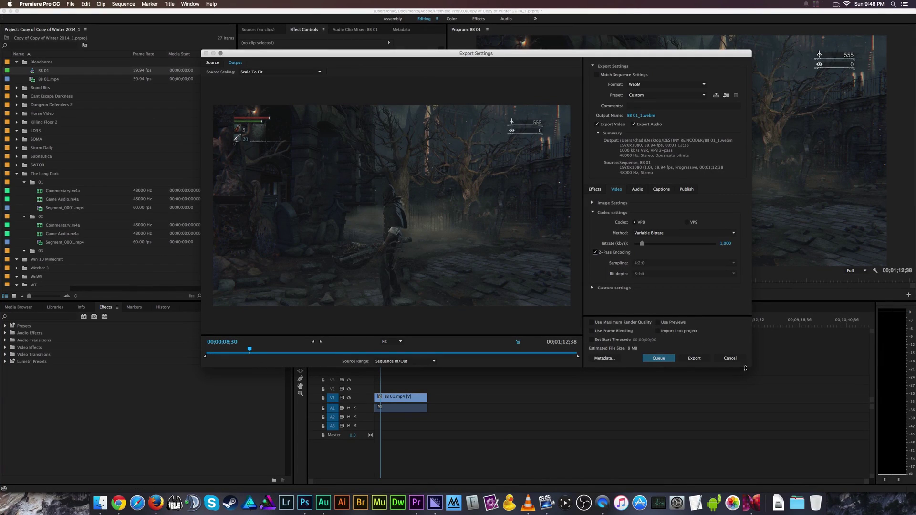
{"action": "left_click_drag", "start_coordinate": [752, 367], "coordinate": [720, 371]}
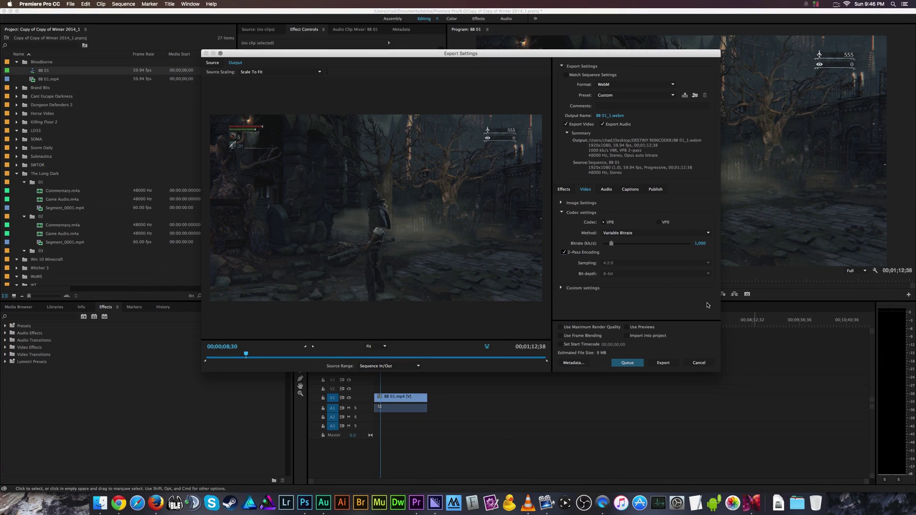
{"action": "left_click", "coordinate": [581, 254]}
{"action": "left_click", "coordinate": [580, 254]}
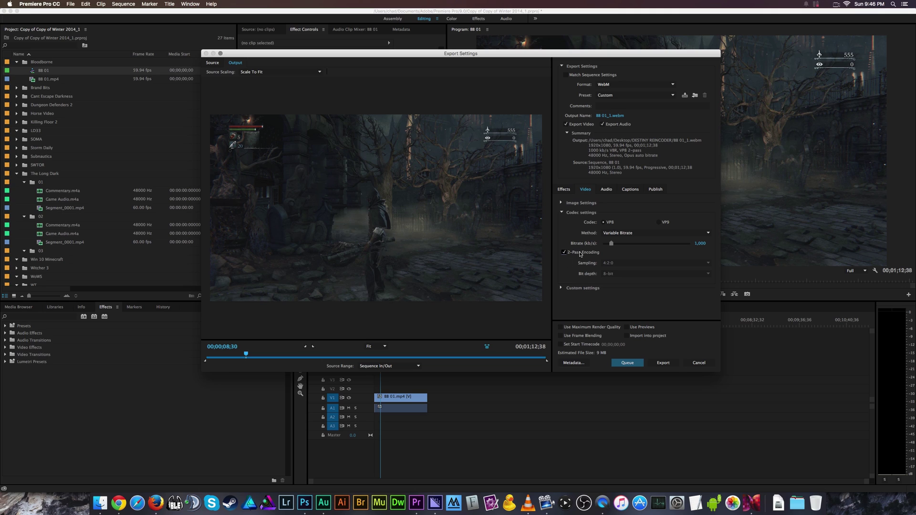
Step: Toggle 2-Pass Encoding off and on, and switch the video codec to VP9 with 4:4:4 sampling
{"action": "left_click", "coordinate": [580, 253]}
{"action": "left_click", "coordinate": [580, 253]}
{"action": "left_click", "coordinate": [663, 222]}
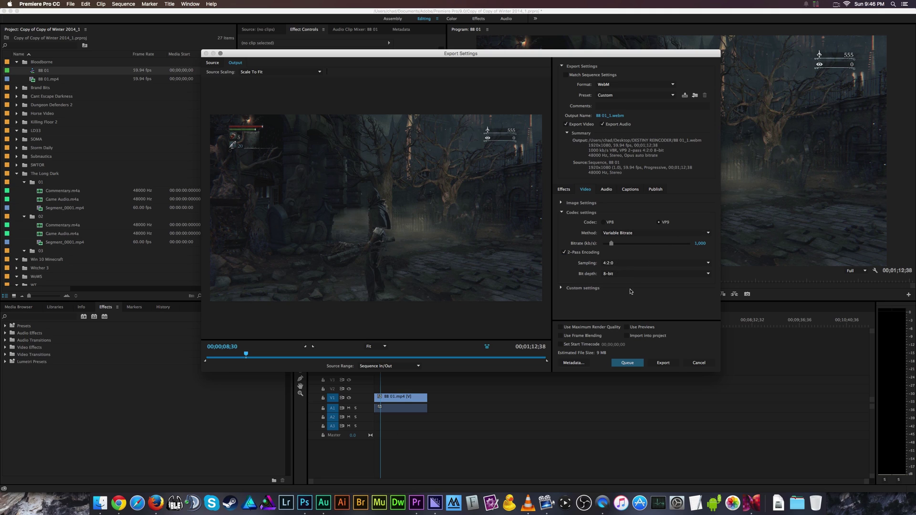
{"action": "left_click", "coordinate": [638, 265]}
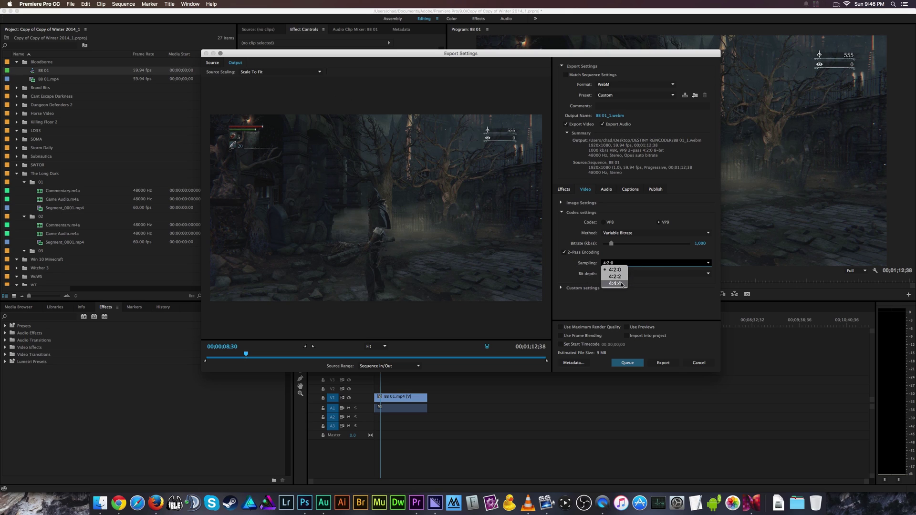
{"action": "left_click", "coordinate": [646, 263]}
{"action": "left_click", "coordinate": [635, 265]}
{"action": "left_click", "coordinate": [618, 283]}
{"action": "left_click", "coordinate": [615, 284]}
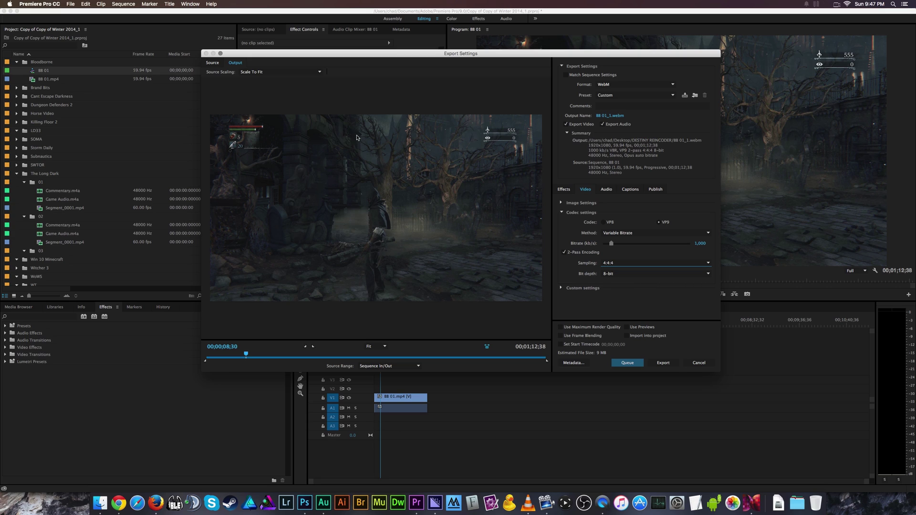
Step: Switch the VP9 sampling between 4:2:0 and 4:4:4, finishing on 4:2:0
{"action": "left_click", "coordinate": [631, 264]}
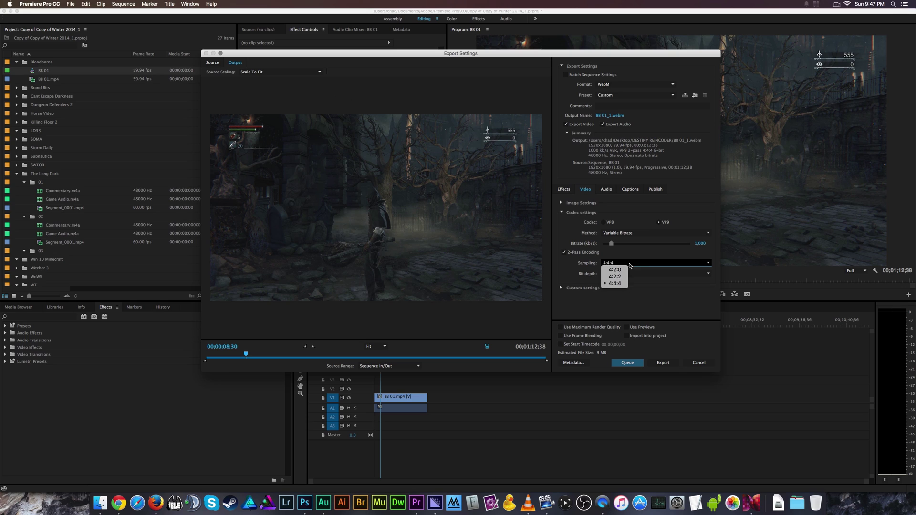
{"action": "left_click", "coordinate": [616, 271]}
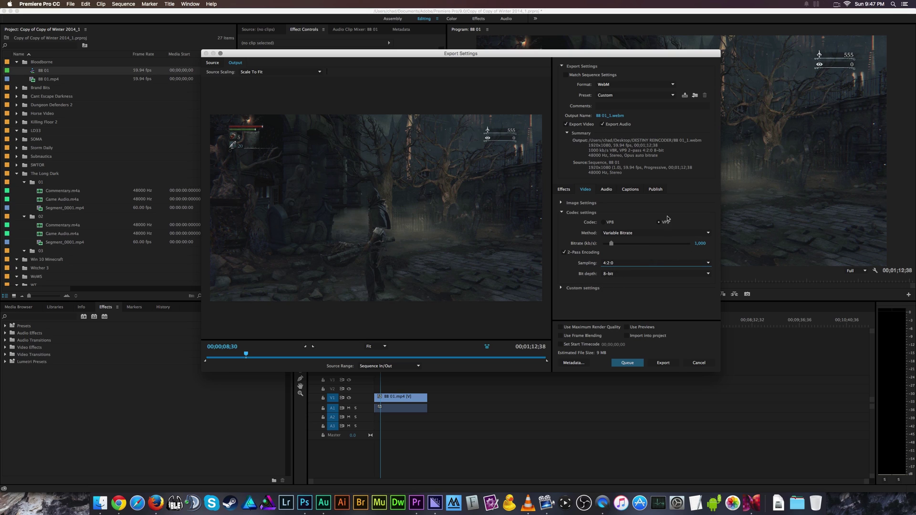
{"action": "left_click", "coordinate": [630, 263]}
{"action": "left_click", "coordinate": [616, 282]}
{"action": "left_click", "coordinate": [620, 264]}
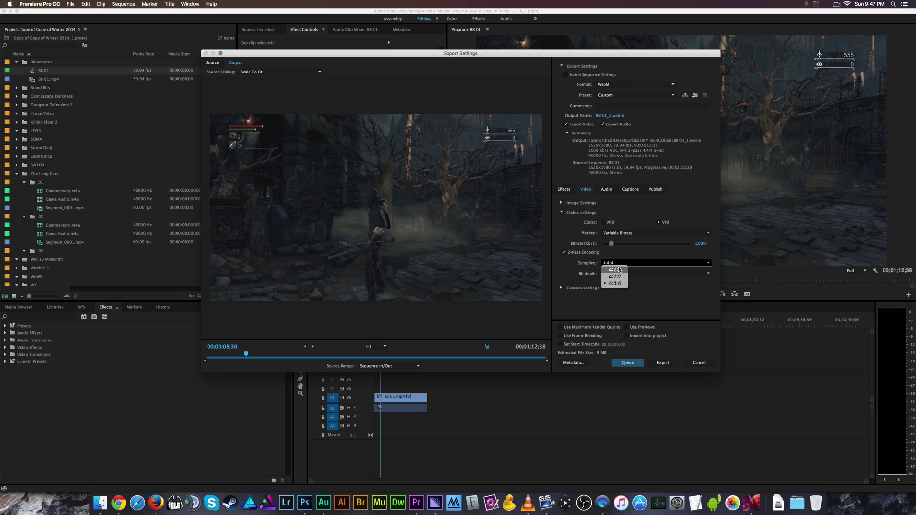
{"action": "left_click", "coordinate": [615, 270]}
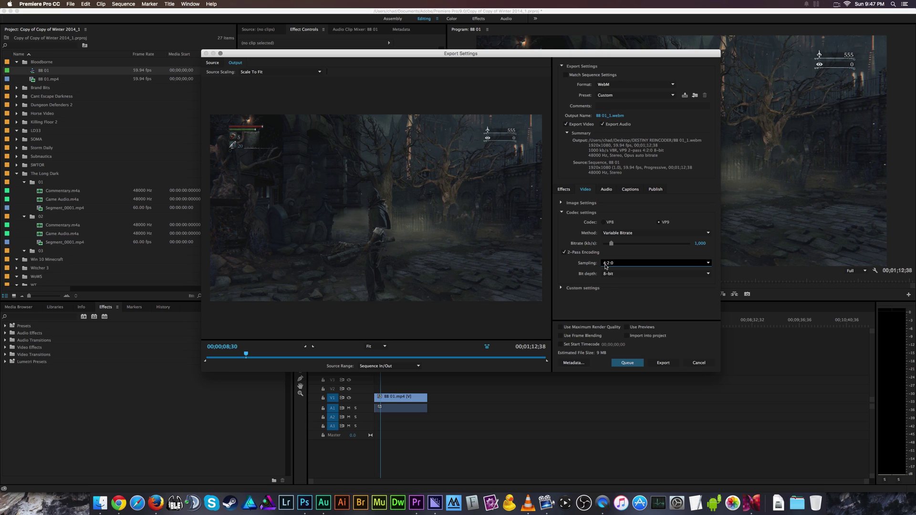
{"action": "left_click", "coordinate": [605, 264]}
Step: Try a 12-bit depth for the VP9 export and return to 8-bit
{"action": "left_click", "coordinate": [638, 274]}
{"action": "left_click", "coordinate": [617, 294]}
{"action": "left_click", "coordinate": [625, 274]}
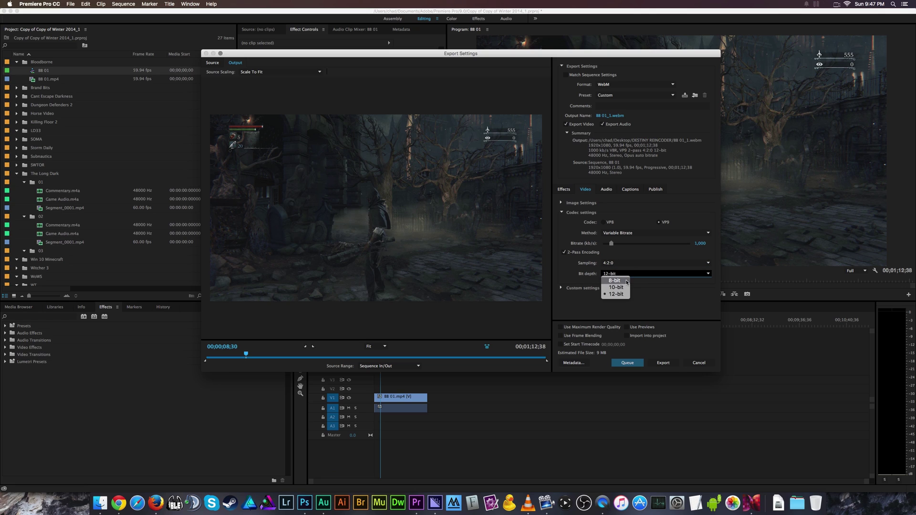
{"action": "left_click", "coordinate": [627, 281]}
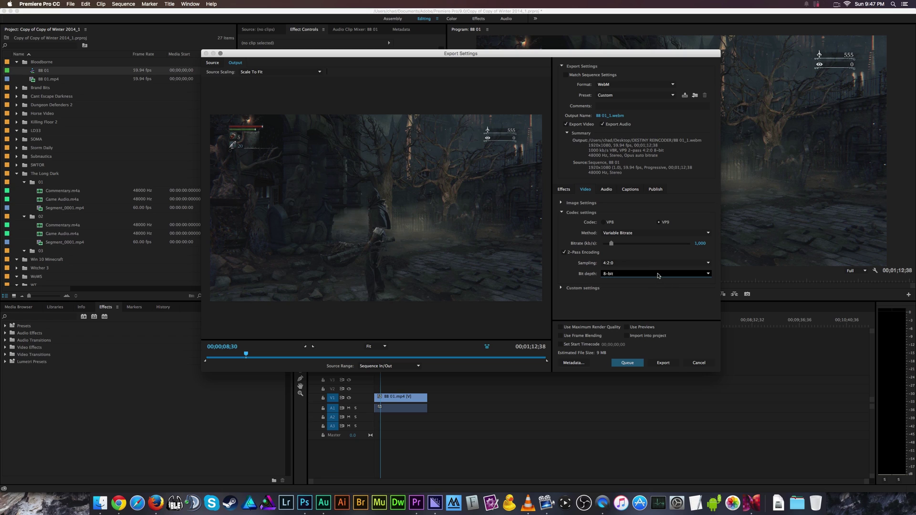
{"action": "left_click", "coordinate": [659, 274]}
{"action": "left_click", "coordinate": [627, 288]}
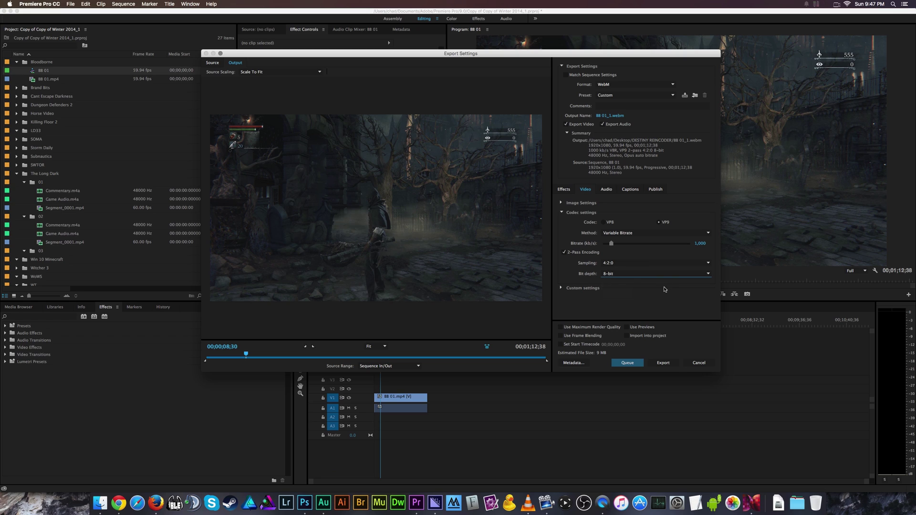
Step: Keep the sampling at 4:2:0 and switch the video codec back to VP8
{"action": "left_click", "coordinate": [606, 264]}
{"action": "left_click", "coordinate": [611, 270]}
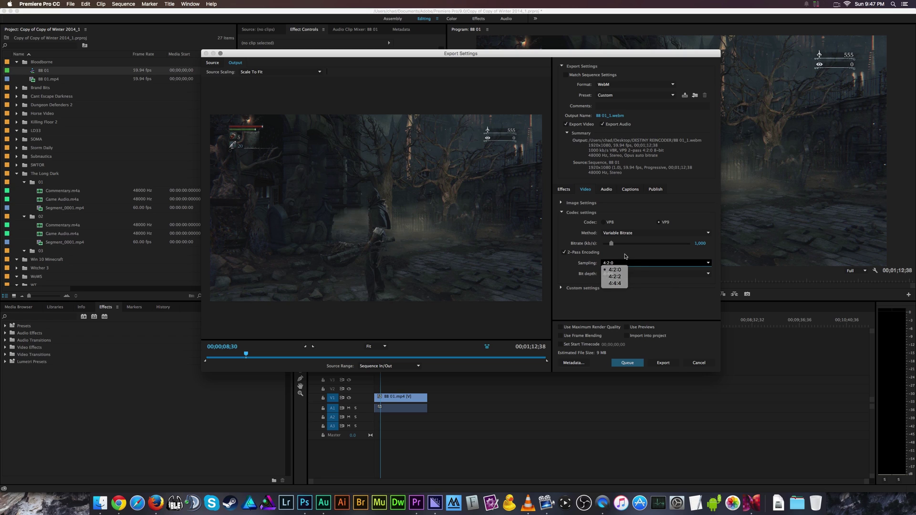
{"action": "left_click", "coordinate": [605, 222]}
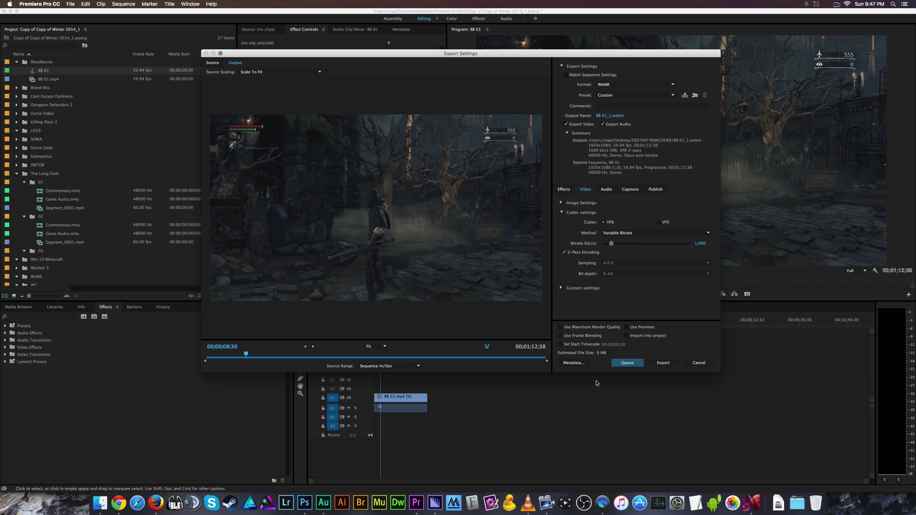
Step: In the audio settings, disable Auto bitrate for the Opus codec and set its bitrate to 320 kb/s
{"action": "left_click", "coordinate": [607, 190]}
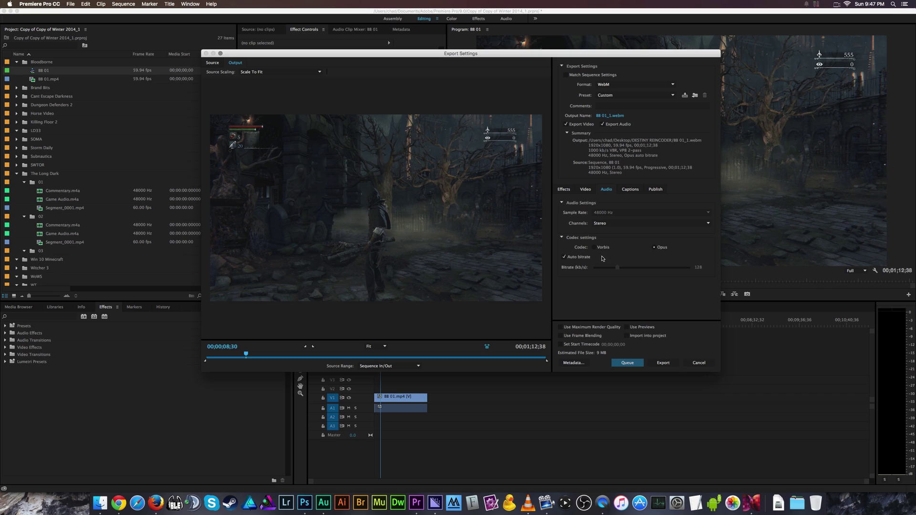
{"action": "left_click", "coordinate": [587, 259]}
{"action": "left_click_drag", "start_coordinate": [618, 268], "coordinate": [697, 276]}
{"action": "left_click_drag", "start_coordinate": [690, 269], "coordinate": [632, 269]}
{"action": "left_click", "coordinate": [699, 267]}
{"action": "type", "text": "320"}
{"action": "left_click", "coordinate": [666, 284]}
Step: Switch the audio codec to Vorbis with the Bitrate method and set the bitrate to 320 kb/s
{"action": "left_click", "coordinate": [598, 248]}
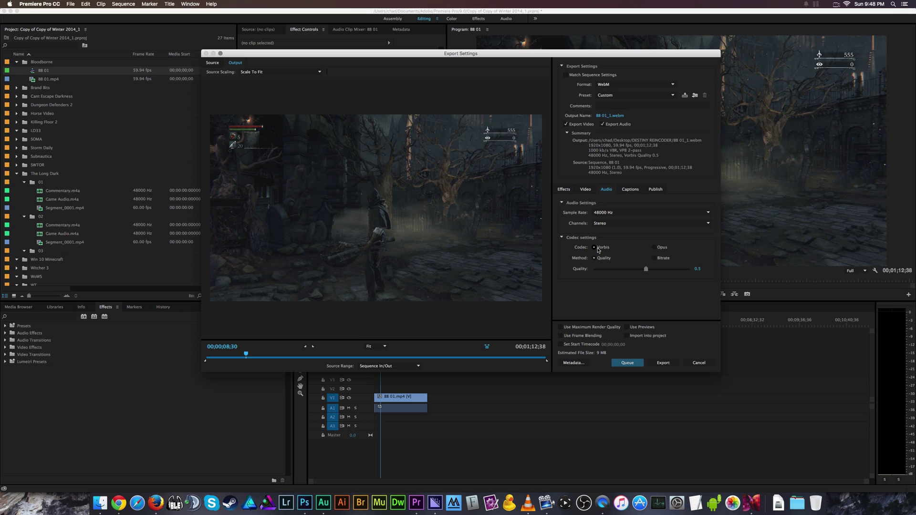
{"action": "left_click", "coordinate": [655, 258]}
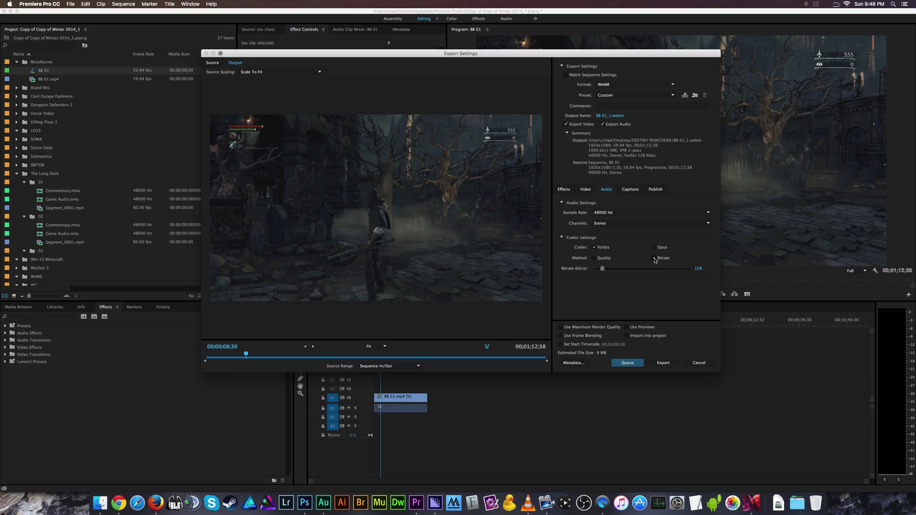
{"action": "left_click", "coordinate": [607, 259]}
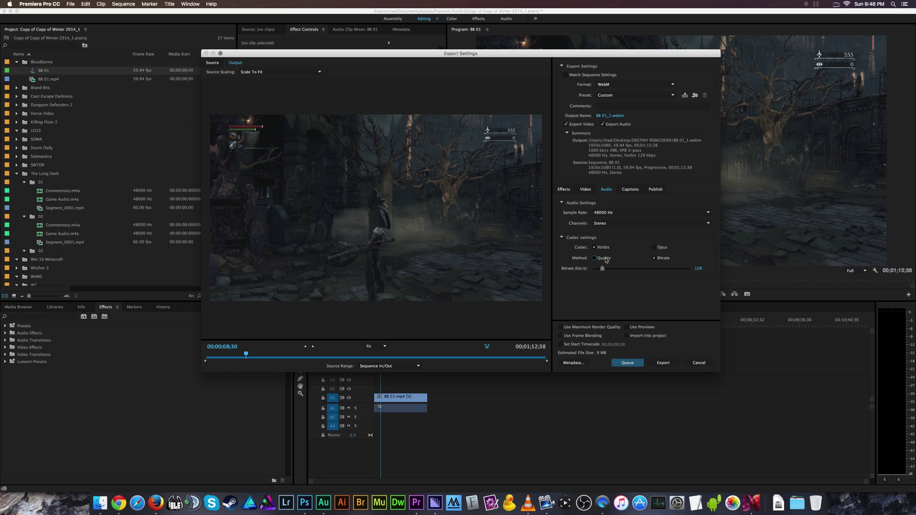
{"action": "left_click", "coordinate": [656, 259]}
{"action": "left_click", "coordinate": [698, 269]}
{"action": "type", "text": "320"}
{"action": "left_click", "coordinate": [696, 285]}
Step: Compare the Vorbis Quality and Bitrate methods and the Opus codec, returning to Vorbis with the Bitrate method
{"action": "left_click", "coordinate": [611, 259]}
{"action": "left_click", "coordinate": [654, 258]}
{"action": "left_click", "coordinate": [654, 247]}
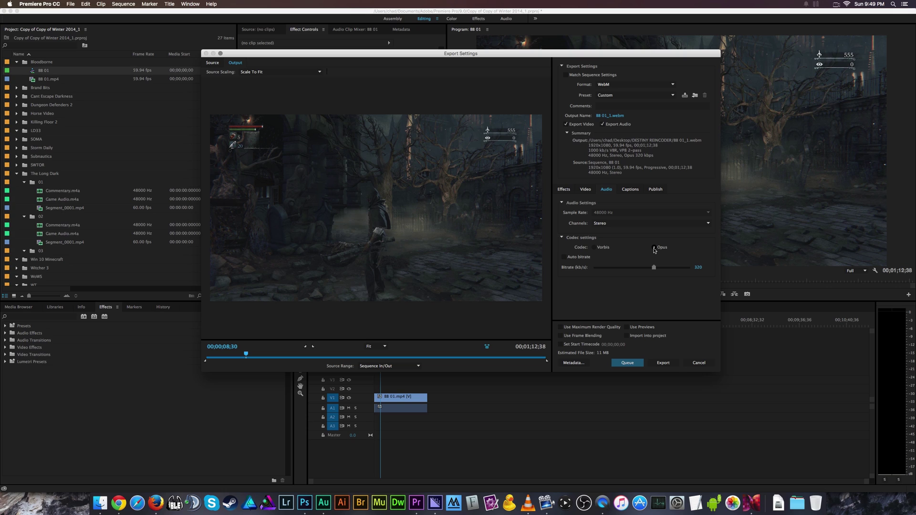
{"action": "left_click", "coordinate": [603, 249]}
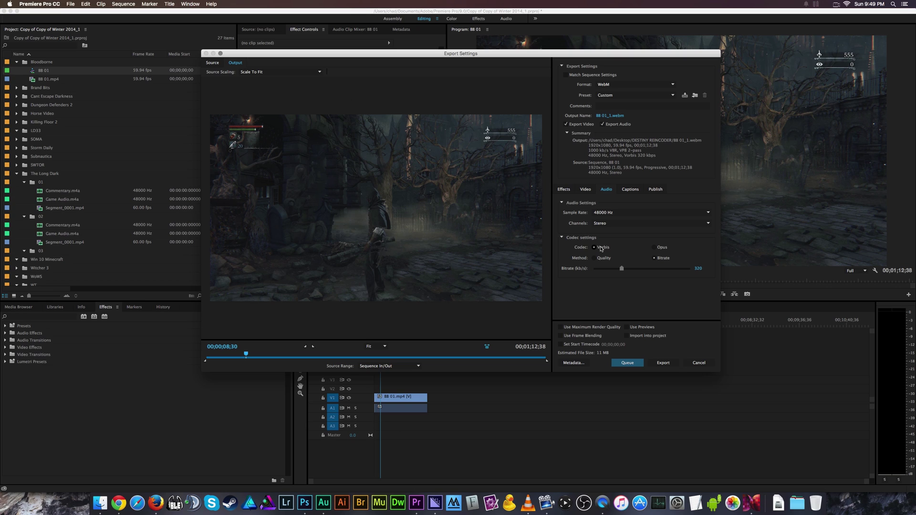
Step: In the video image settings, match the frame size, pixel aspect ratio and field type to the source, leaving the frame rate unmatched
{"action": "left_click", "coordinate": [586, 190]}
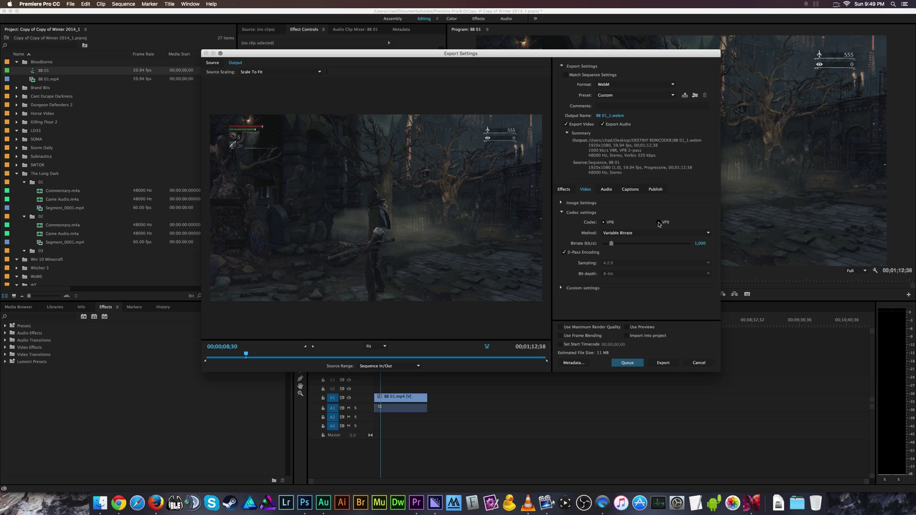
{"action": "left_click", "coordinate": [563, 204]}
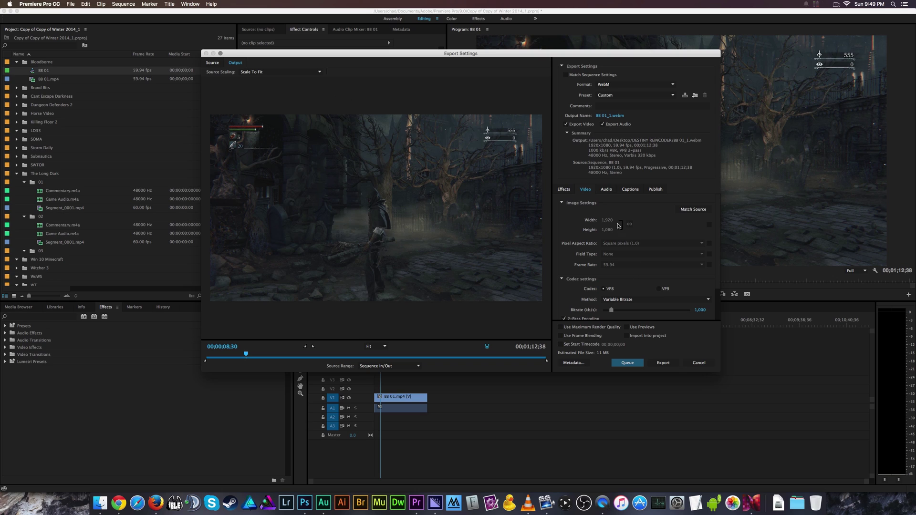
{"action": "left_click", "coordinate": [709, 224]}
{"action": "left_click", "coordinate": [704, 254]}
{"action": "left_click", "coordinate": [704, 243]}
{"action": "left_click", "coordinate": [703, 265]}
{"action": "left_click", "coordinate": [704, 265]}
{"action": "left_click", "coordinate": [693, 265]}
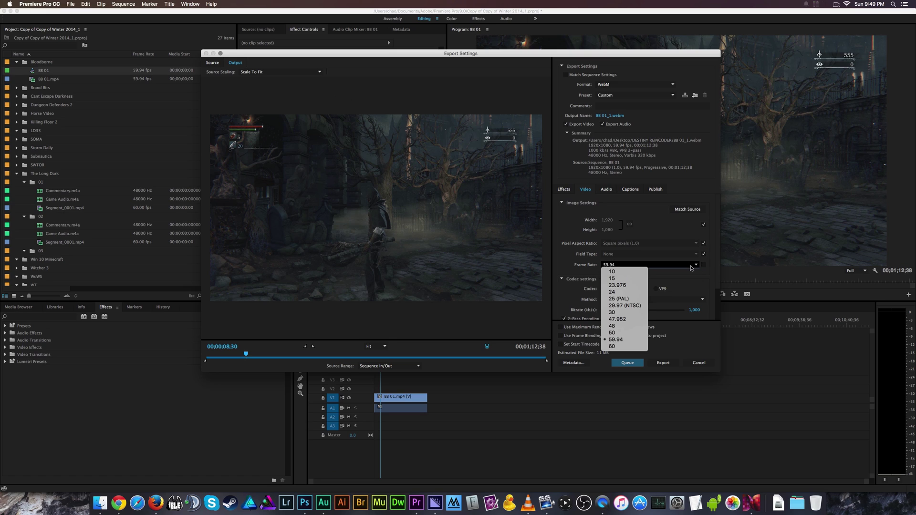
{"action": "left_click", "coordinate": [673, 262]}
Step: Unlink the field type, pixel aspect ratio and frame size from the source, and set the frame rate to 29.97 (NTSC)
{"action": "left_click", "coordinate": [704, 254]}
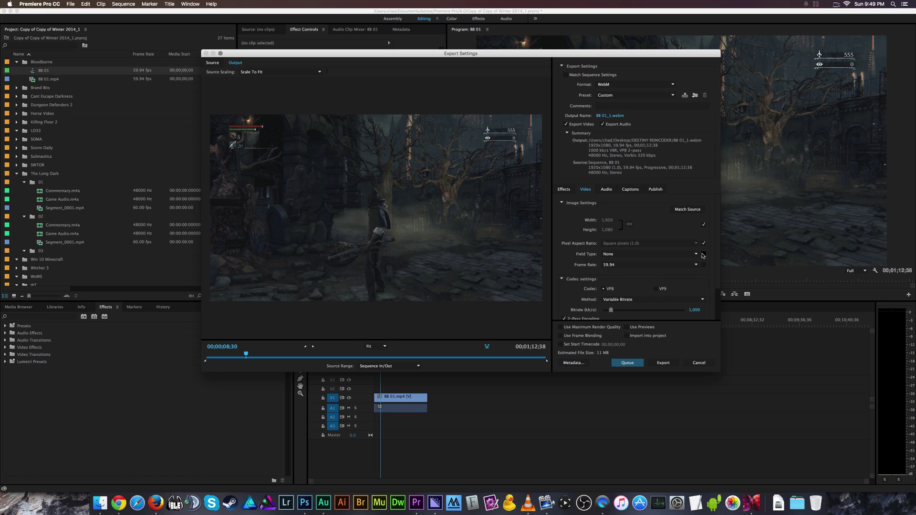
{"action": "left_click", "coordinate": [704, 243]}
{"action": "left_click", "coordinate": [704, 225]}
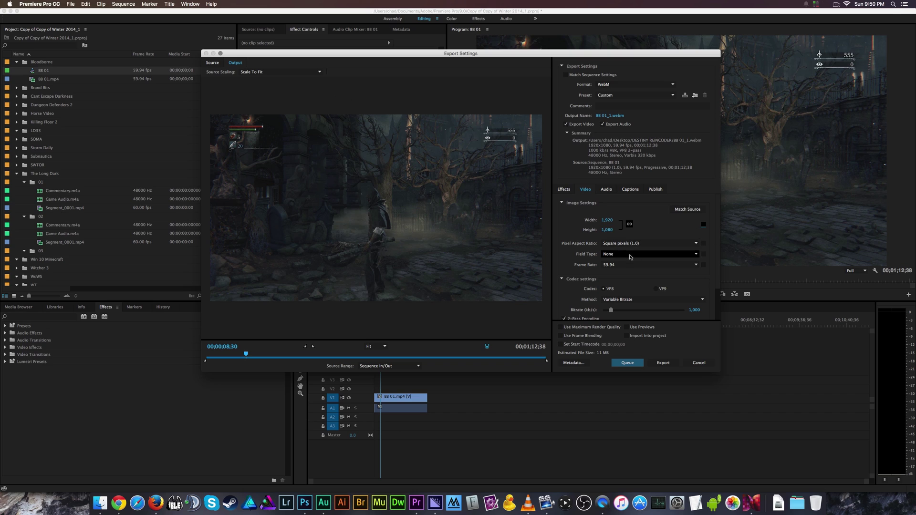
{"action": "left_click", "coordinate": [673, 264]}
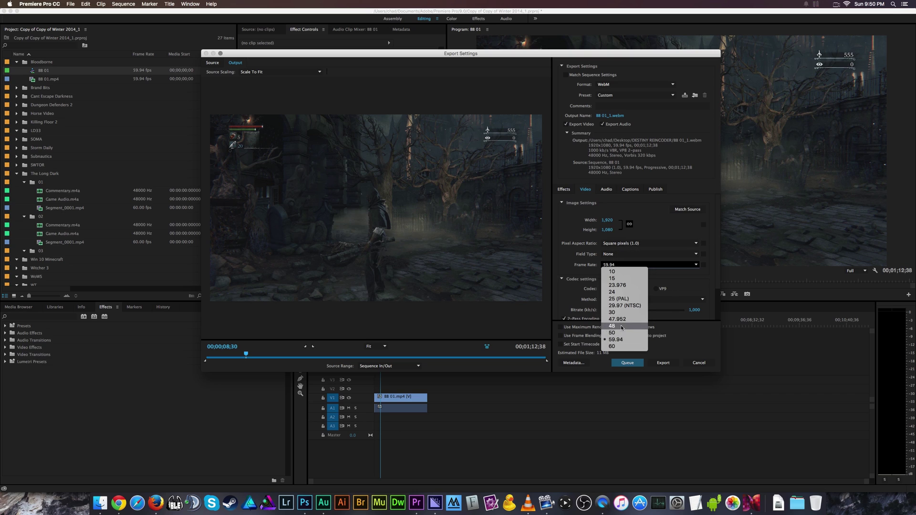
{"action": "left_click", "coordinate": [623, 305]}
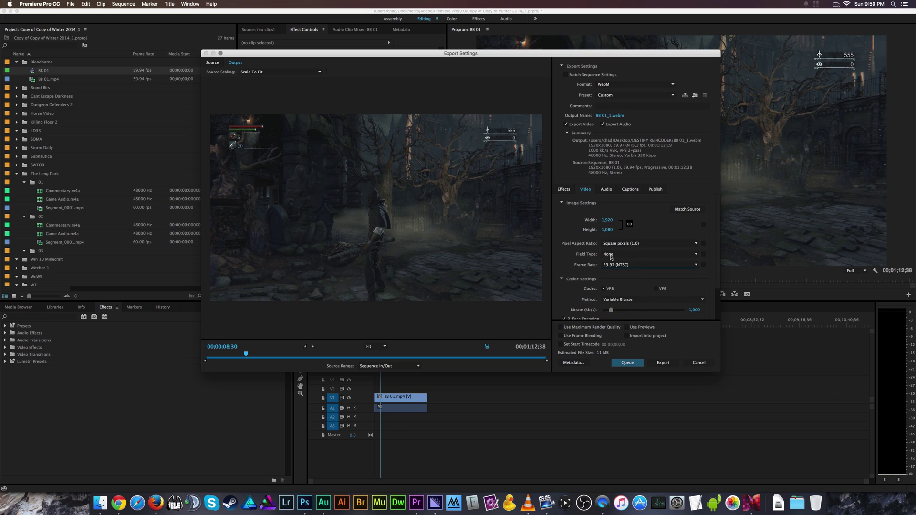
{"action": "left_click", "coordinate": [611, 255]}
{"action": "left_click", "coordinate": [597, 255]}
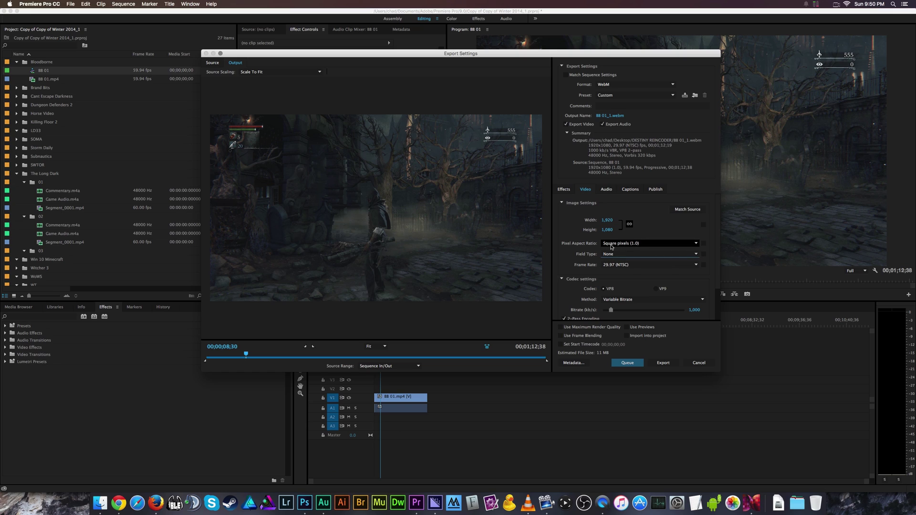
Step: Set the output frame size to 1280 by 720 and enable Use Previews
{"action": "left_click", "coordinate": [608, 220]}
{"action": "type", "text": "1"}
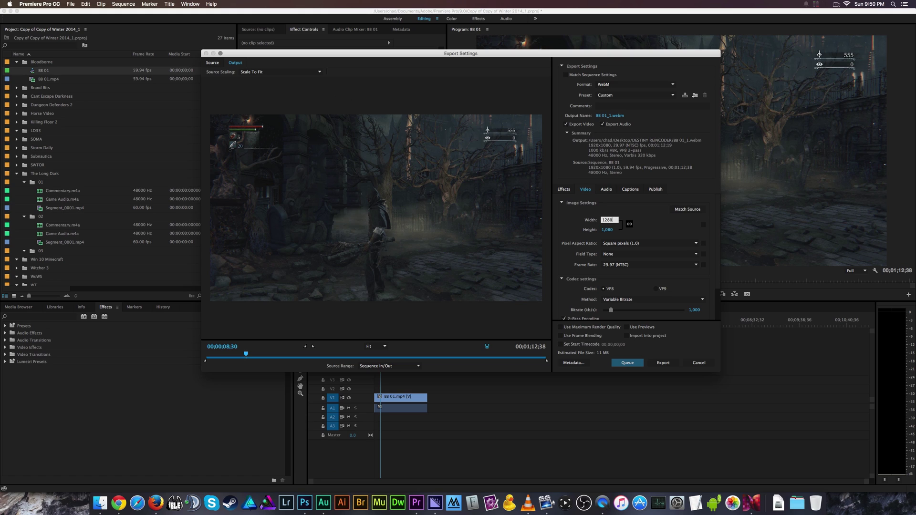
{"action": "left_click", "coordinate": [605, 229]}
{"action": "type", "text": "704"}
{"action": "key", "text": "Return"}
{"action": "left_click", "coordinate": [611, 231]}
{"action": "type", "text": "720"}
{"action": "key", "text": "Return"}
{"action": "left_click", "coordinate": [639, 327]}
Step: Switch the export format to H.264 to compare its estimated file size, and cancel the export settings
{"action": "left_click", "coordinate": [625, 85]}
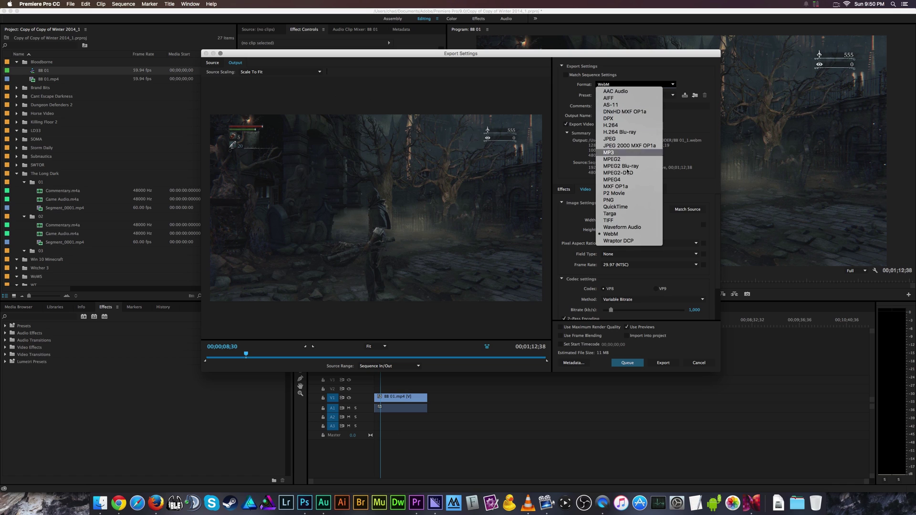
{"action": "left_click", "coordinate": [627, 125]}
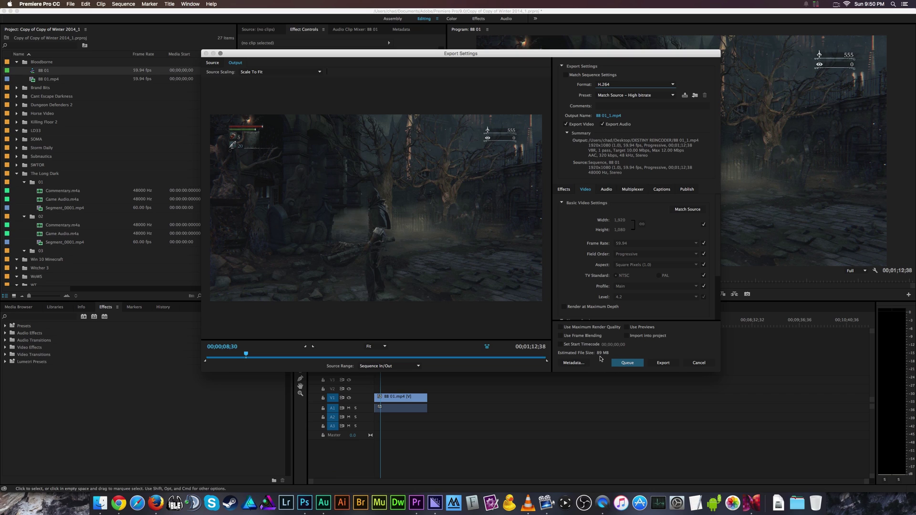
{"action": "left_click", "coordinate": [698, 363]}
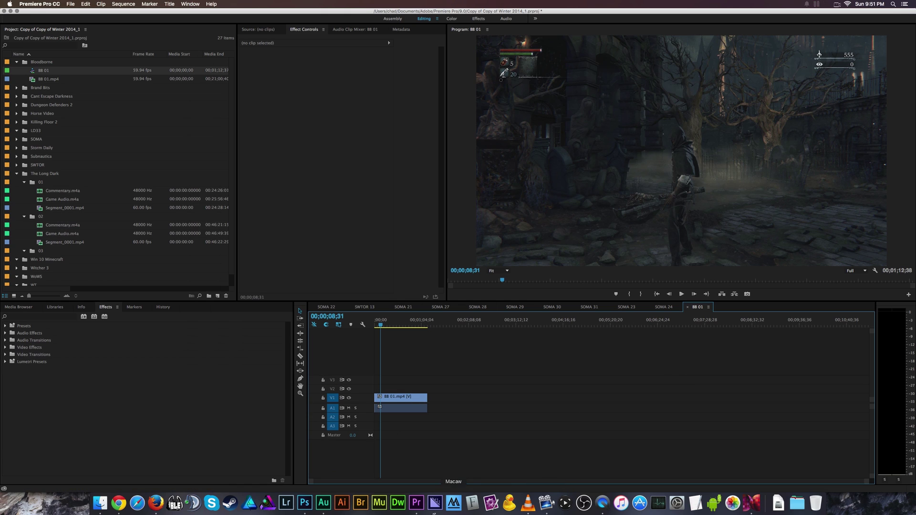
Step: Open the Media Encoder queue and the DESTINY REINCODER folder in Finder, and move the queue window aside to reveal the folder's files
{"action": "left_click", "coordinate": [435, 503]}
{"action": "left_click", "coordinate": [364, 171]}
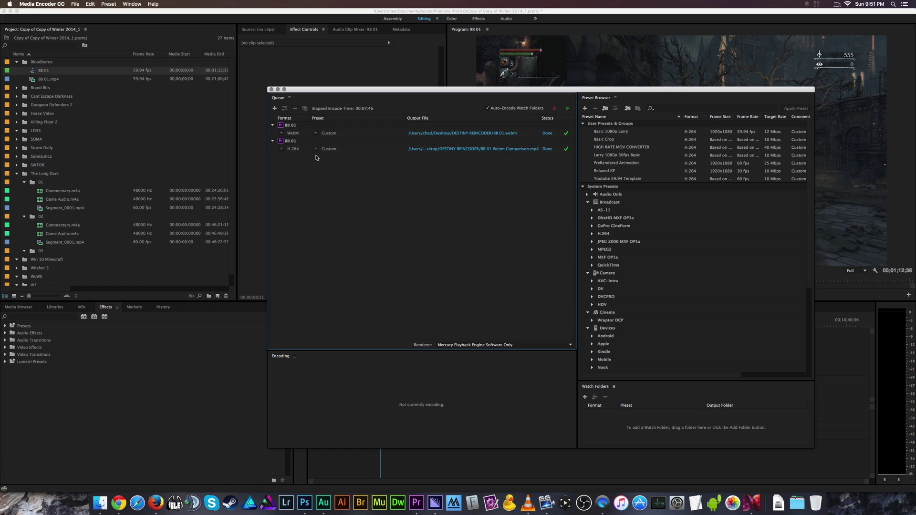
{"action": "left_click", "coordinate": [100, 503]}
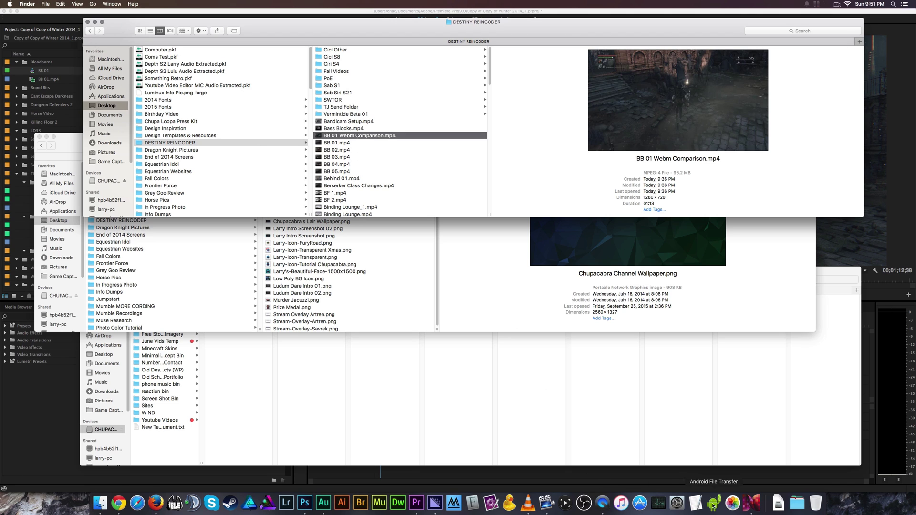
{"action": "left_click", "coordinate": [751, 503]}
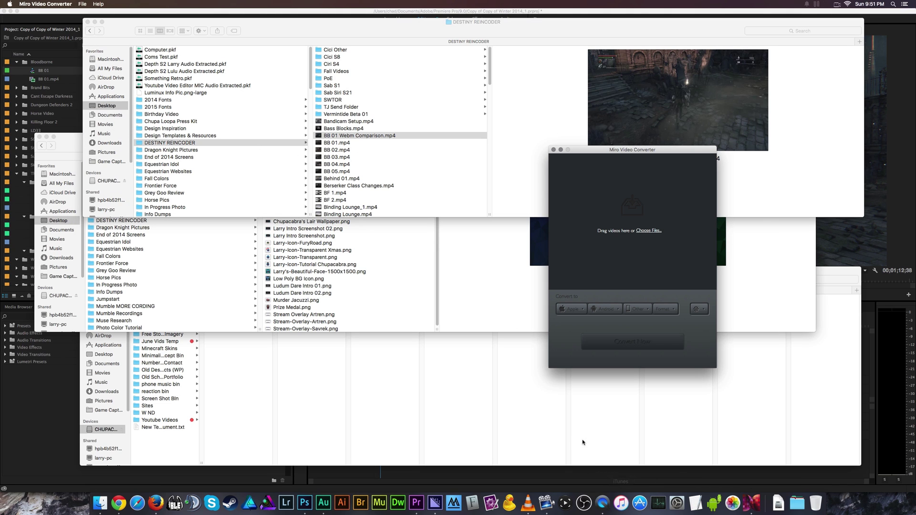
{"action": "left_click", "coordinate": [435, 503]}
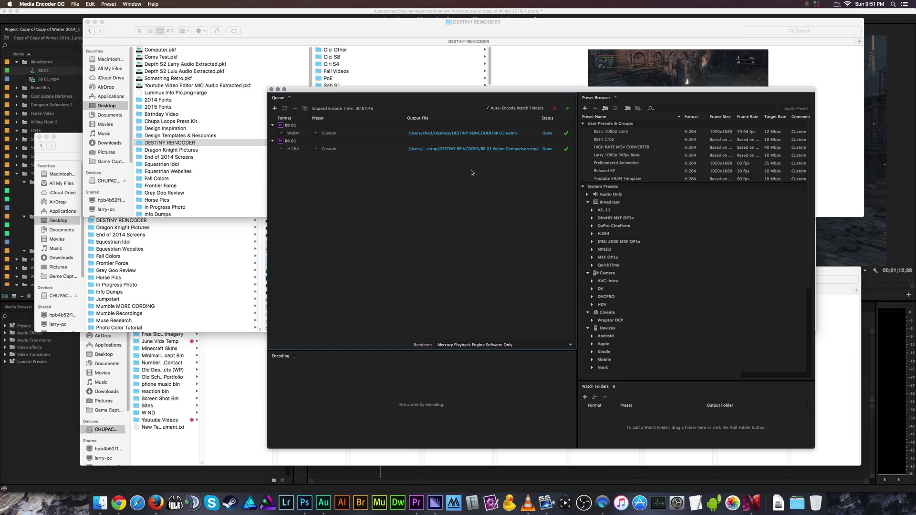
{"action": "left_click_drag", "start_coordinate": [376, 99], "coordinate": [558, 109]}
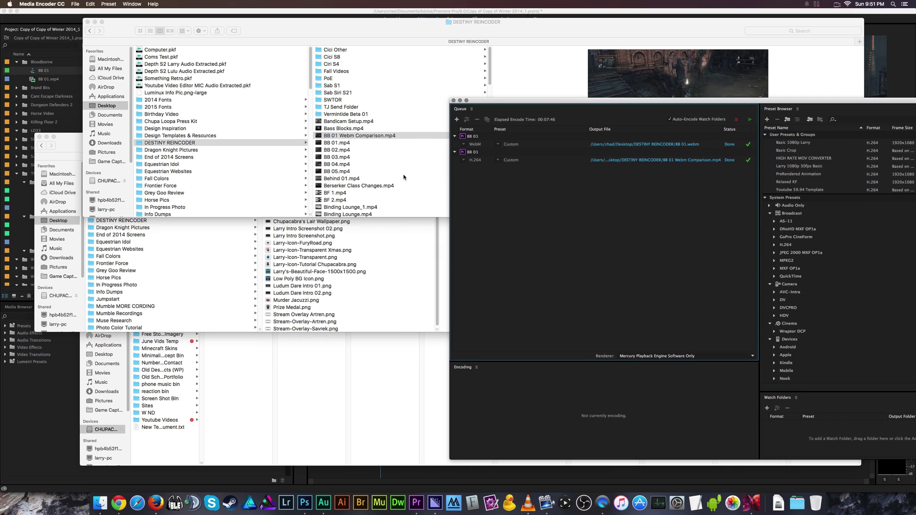
Step: Add BF 1.mp4 from the DESTINY REINCODER folder to the Media Encoder queue and move the encoder window into full view
{"action": "left_click", "coordinate": [381, 185]}
{"action": "left_click_drag", "start_coordinate": [339, 194], "coordinate": [553, 270]}
{"action": "left_click_drag", "start_coordinate": [676, 106], "coordinate": [478, 79]}
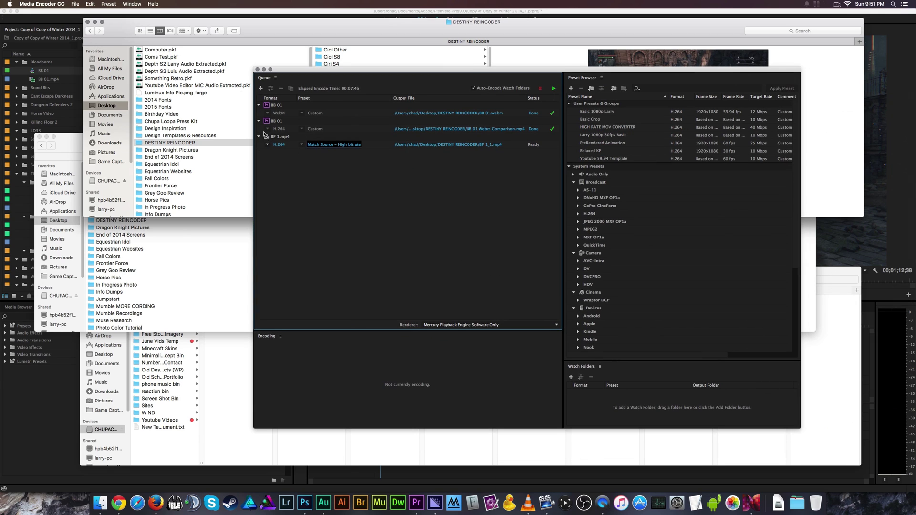
Step: Switch the queued BF 1.mp4 from H.264 to the WebM format in its export settings, and cancel the settings
{"action": "left_click", "coordinate": [311, 146]}
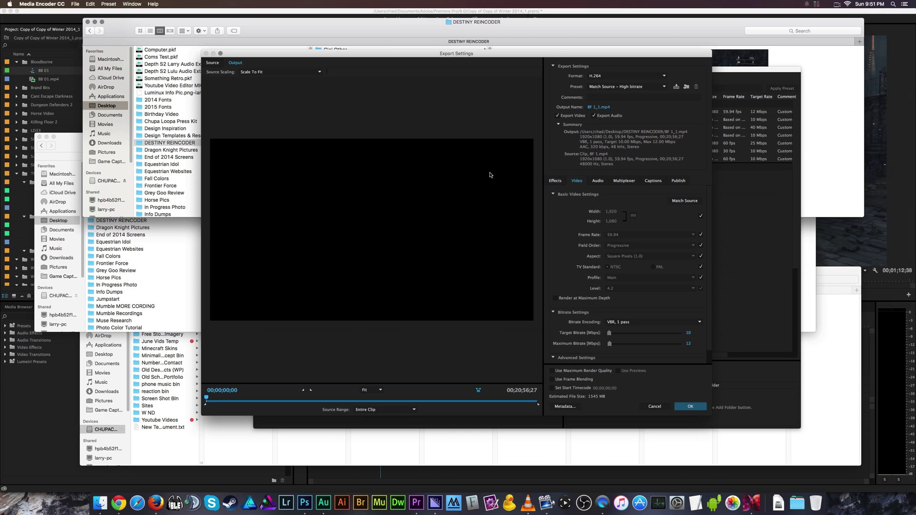
{"action": "left_click", "coordinate": [605, 76]}
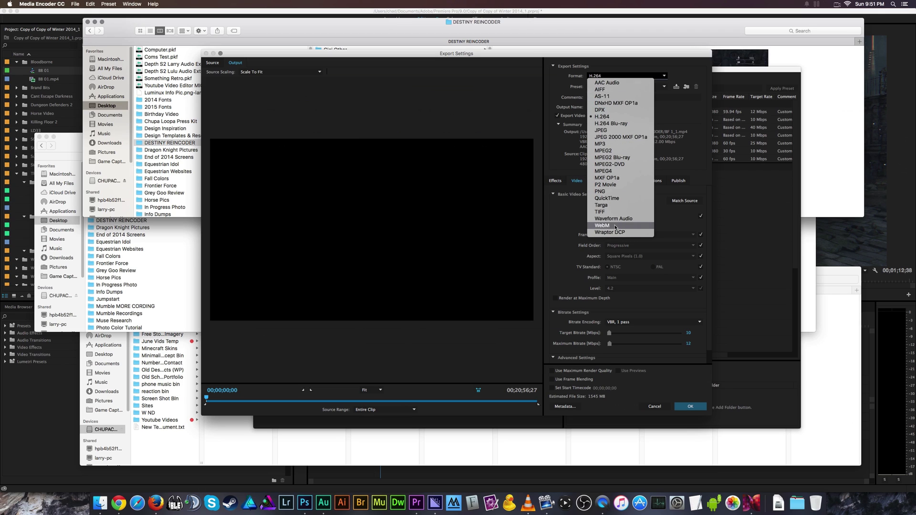
{"action": "left_click", "coordinate": [560, 218]}
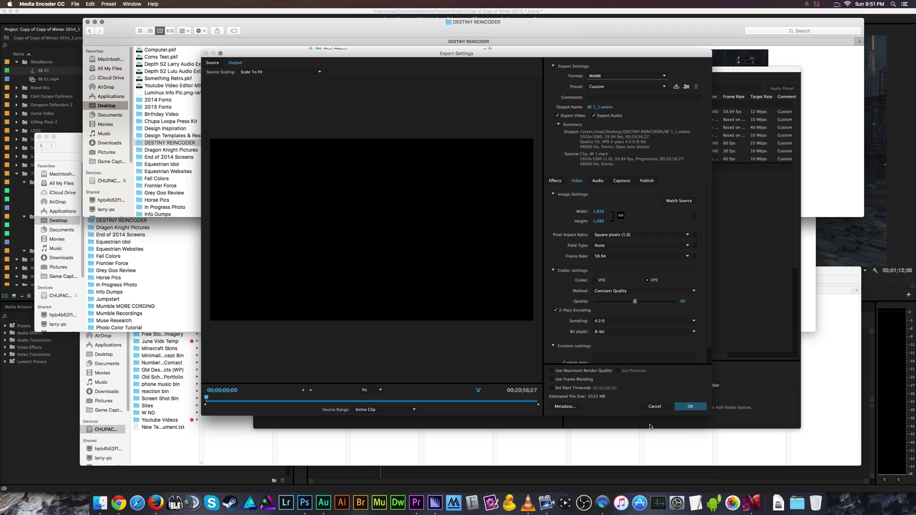
{"action": "left_click", "coordinate": [654, 407]}
Step: Select all entries in the encoding queue and delete them, and switch back to Premiere Pro
{"action": "left_click_drag", "start_coordinate": [528, 256], "coordinate": [473, 89]}
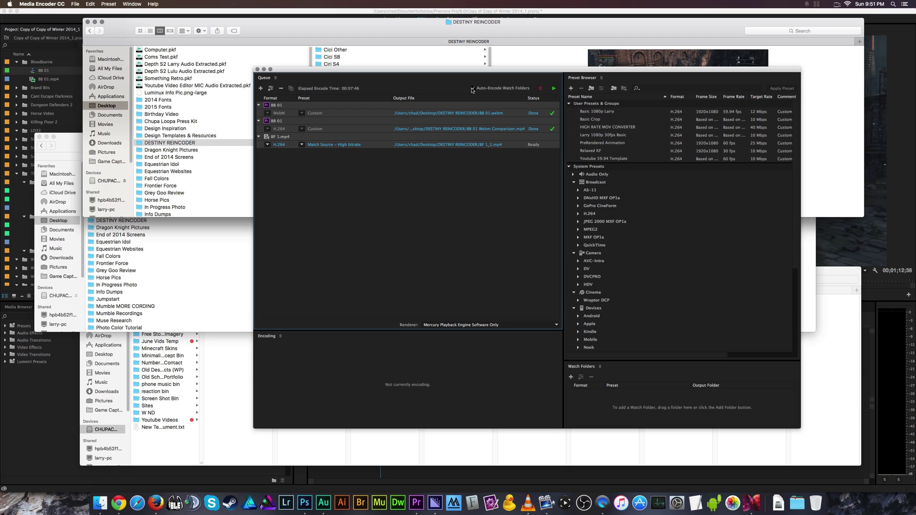
{"action": "key", "text": "Delete"}
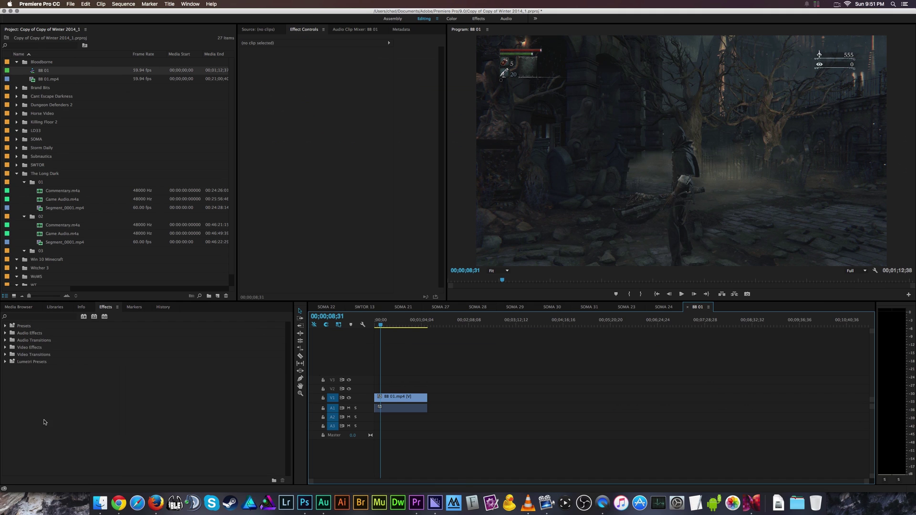
{"action": "left_click", "coordinate": [416, 503]}
Step: Bring BB 01.webm in VLC and the H.264 comparison clip in QuickTime Player to the front, side by side
{"action": "left_click", "coordinate": [525, 505]}
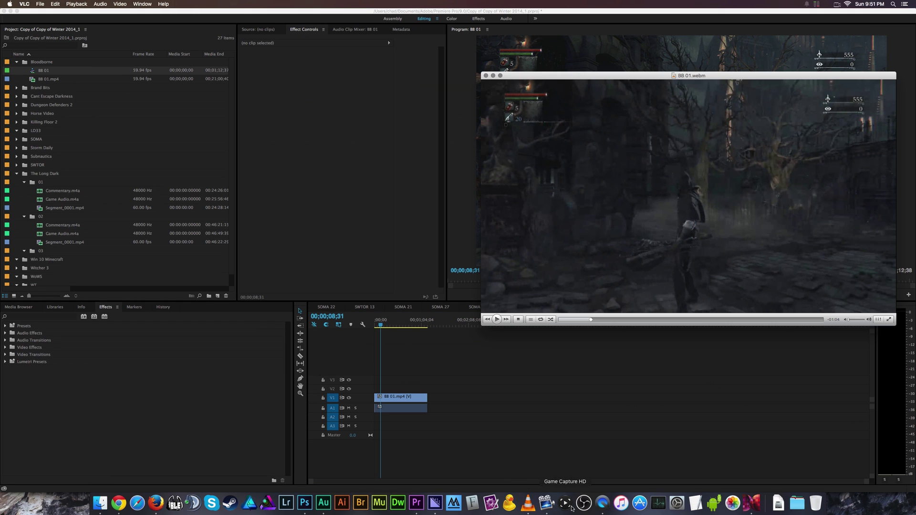
{"action": "left_click", "coordinate": [596, 505]}
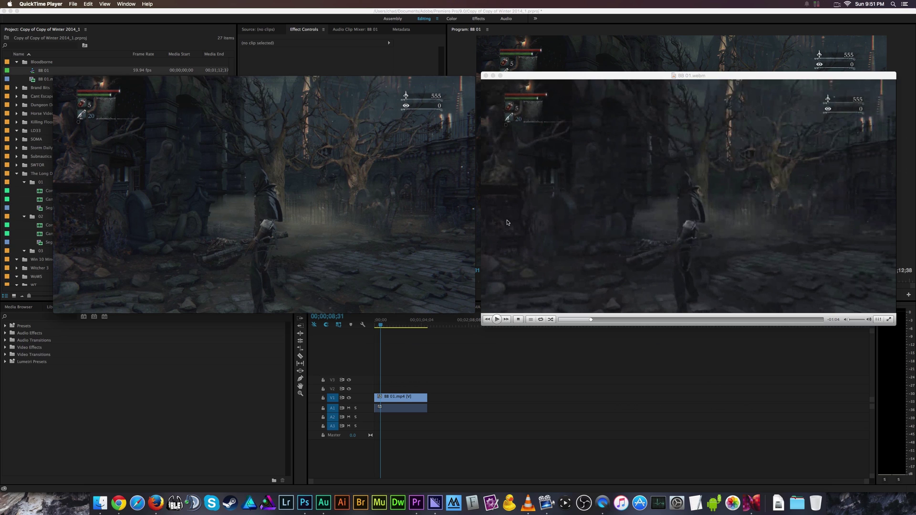
{"action": "left_click", "coordinate": [640, 75]}
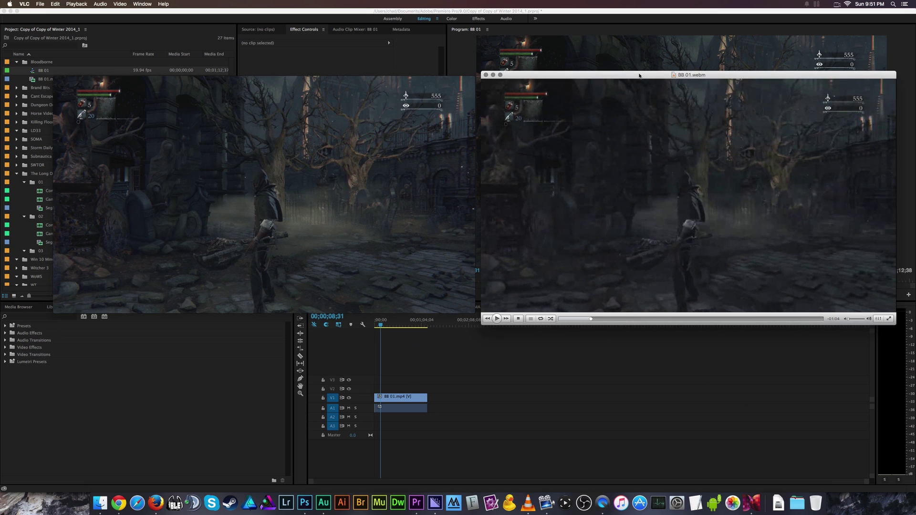
Step: Play BB 01.webm from its beginning in VLC to examine the WebM quality, and pause it near the end
{"action": "left_click", "coordinate": [561, 319]}
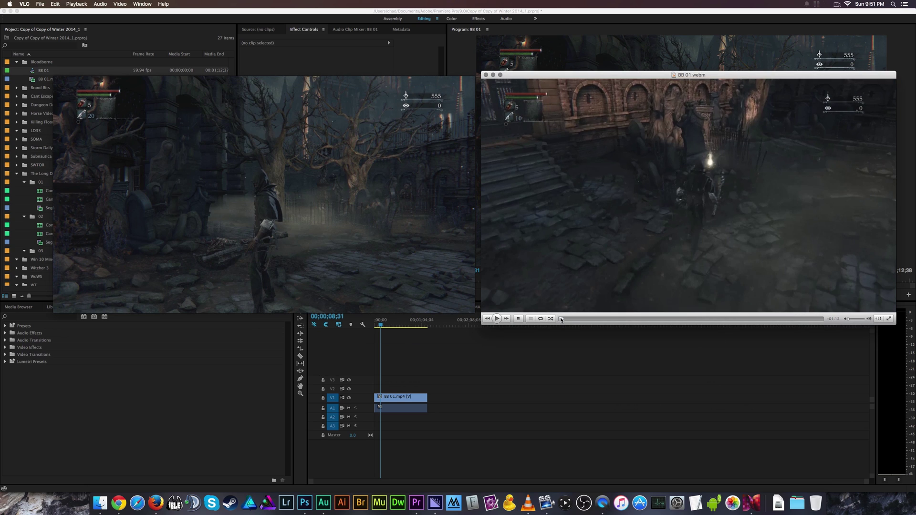
{"action": "left_click", "coordinate": [496, 319]}
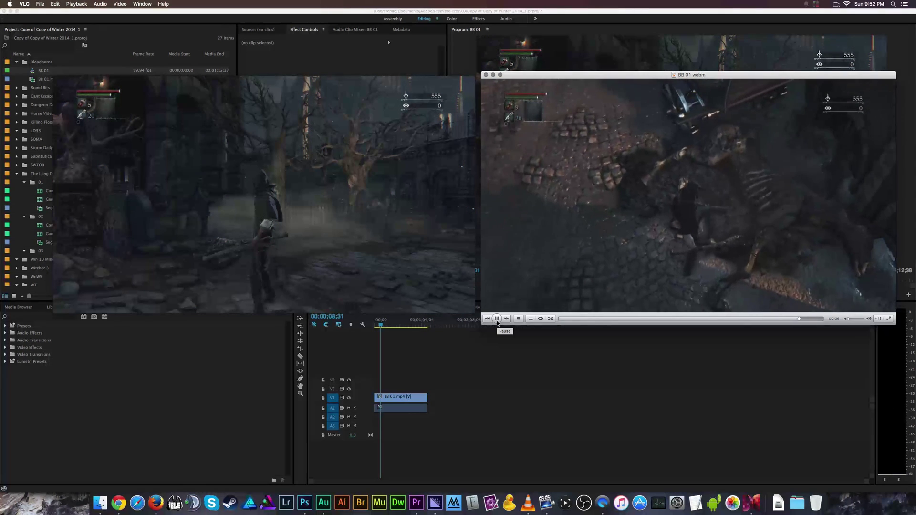
{"action": "left_click", "coordinate": [497, 319]}
Step: Play BB 01 Webm Comparison.mp4 from its beginning in QuickTime Player to examine the H.264 quality, and pause it
{"action": "left_click", "coordinate": [188, 237]}
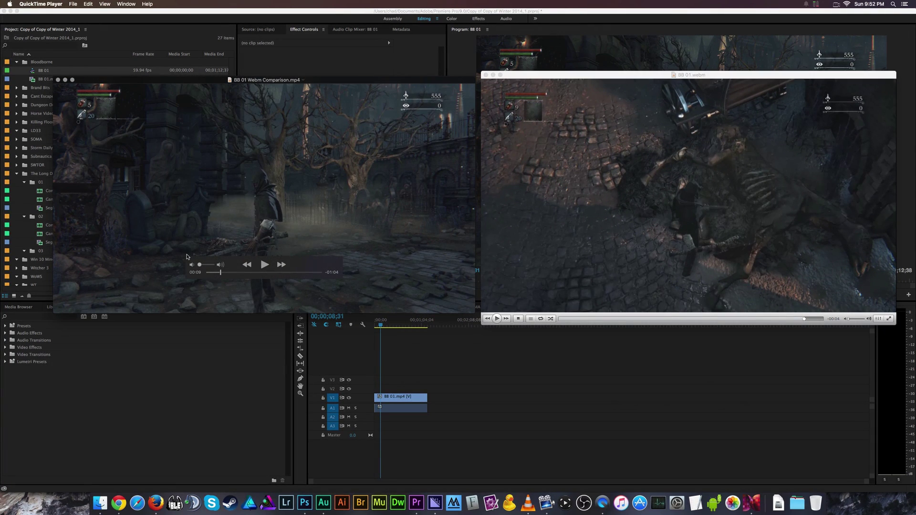
{"action": "left_click", "coordinate": [211, 273]}
{"action": "left_click", "coordinate": [264, 265]}
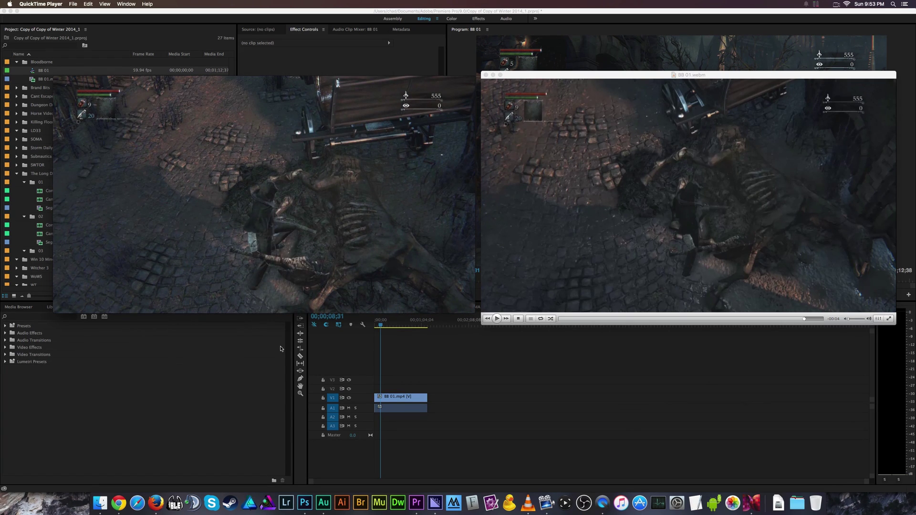
{"action": "mouse_move", "coordinate": [186, 213]}
{"action": "key", "text": "space"}
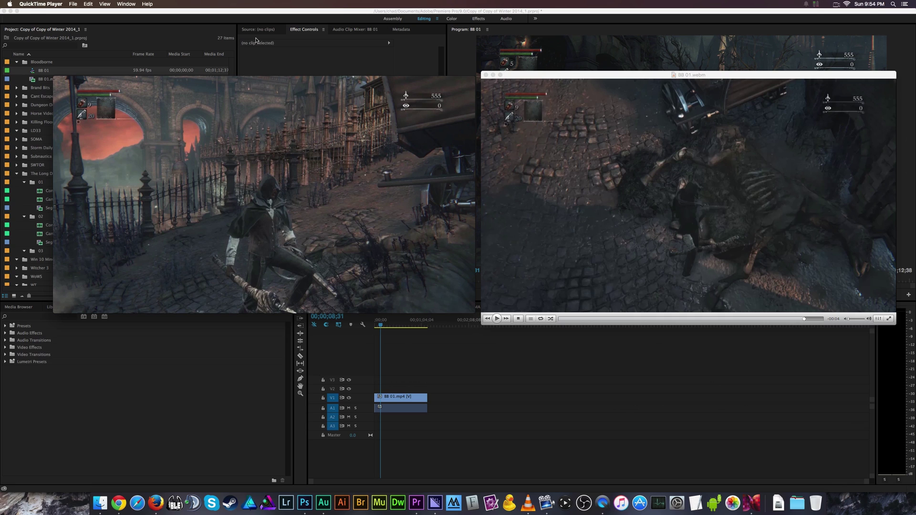
{"action": "left_click", "coordinate": [600, 406]}
{"action": "left_click", "coordinate": [118, 503]}
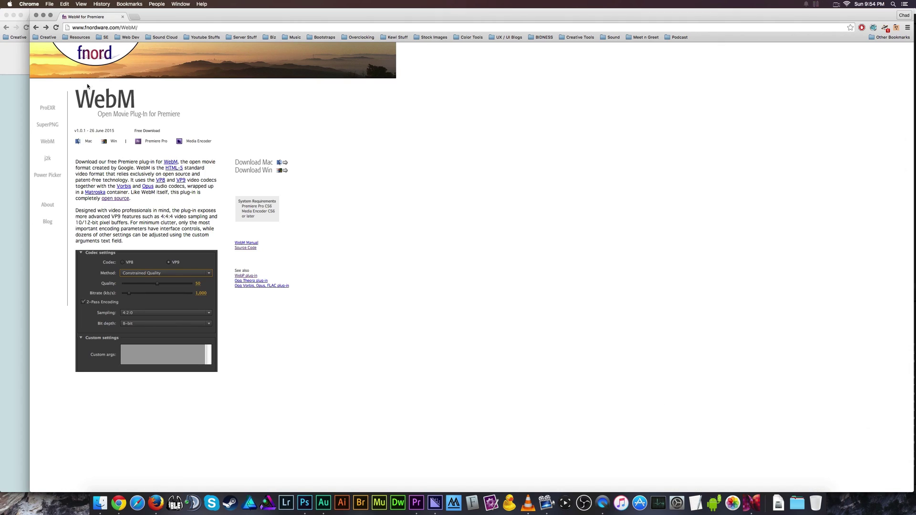
{"action": "left_click", "coordinate": [173, 29]}
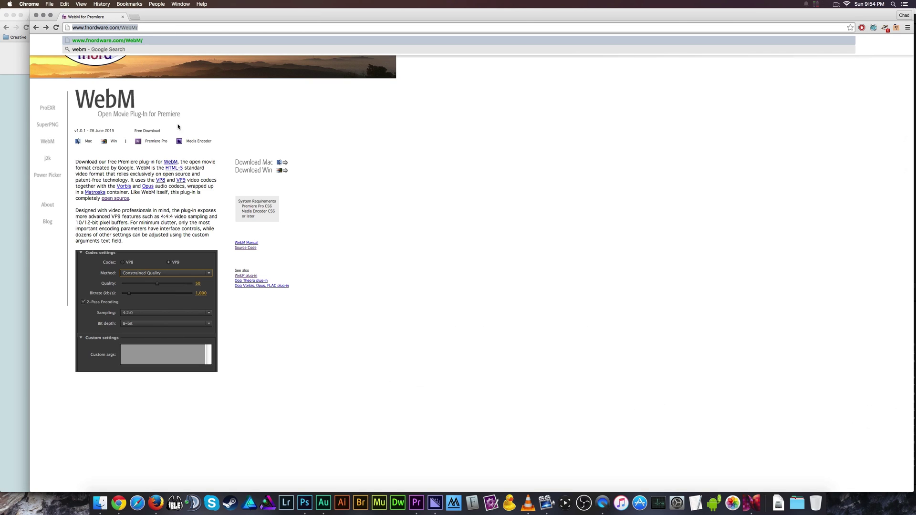
{"action": "left_click", "coordinate": [267, 134]}
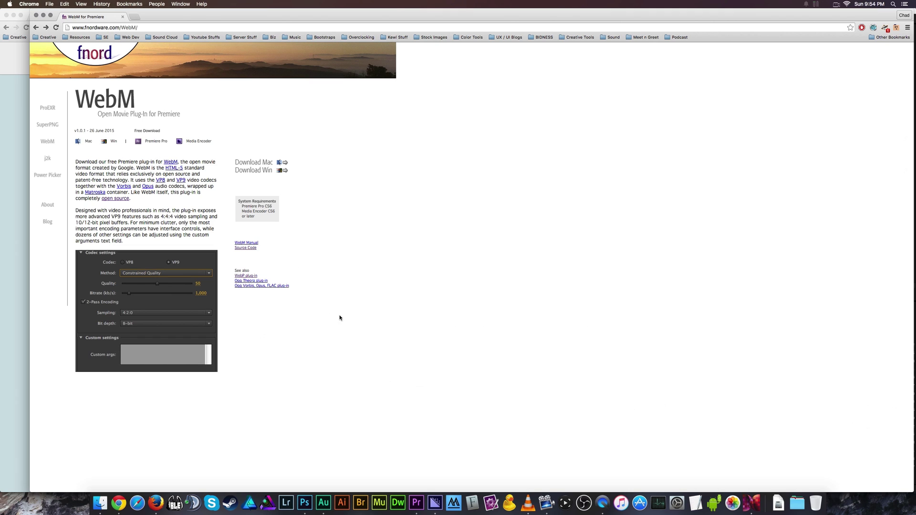
Step: Return to the BB 01 sequence timeline in Premiere Pro
{"action": "left_click", "coordinate": [411, 498]}
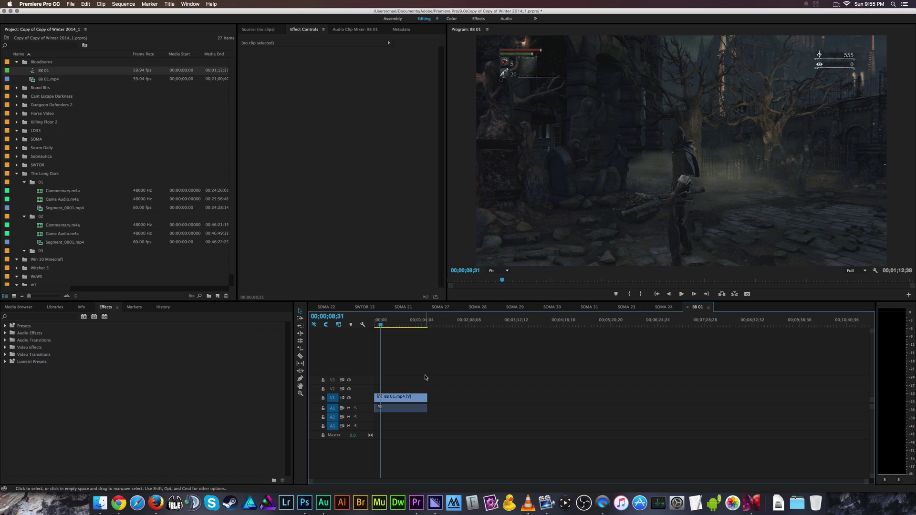
{"action": "left_click", "coordinate": [420, 398]}
{"action": "left_click", "coordinate": [475, 400]}
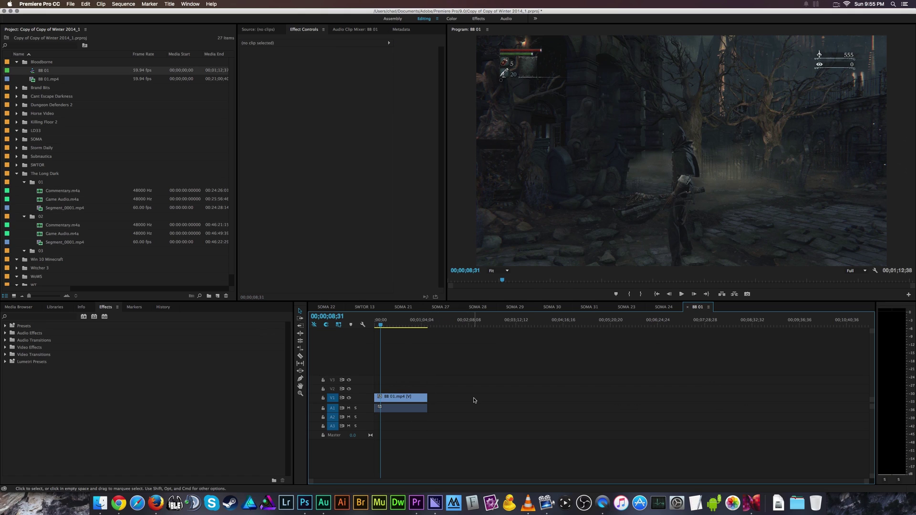